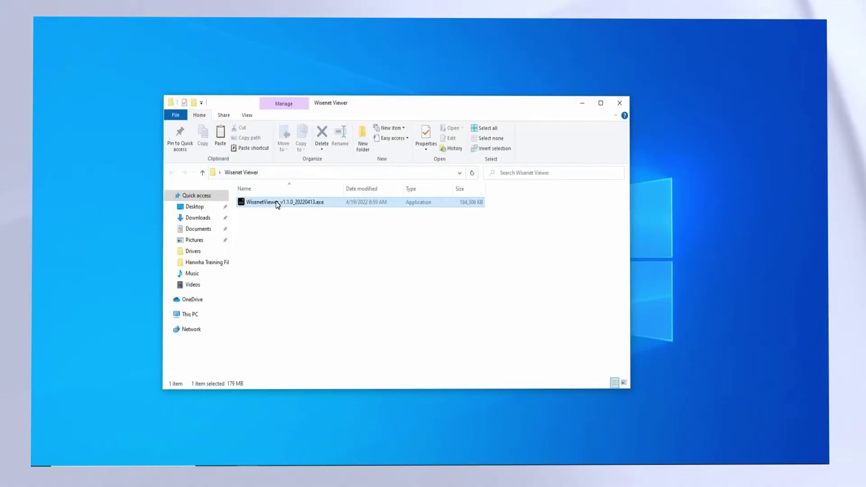
# Run the Wisenet Viewer installer, accept the licence agreement, install, and finish the wizard
pyautogui.doubleClick(277, 204)
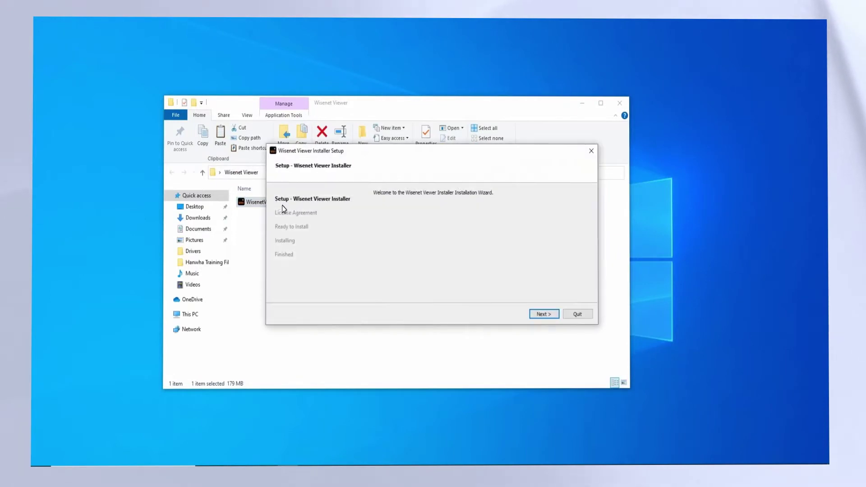
pyautogui.click(543, 315)
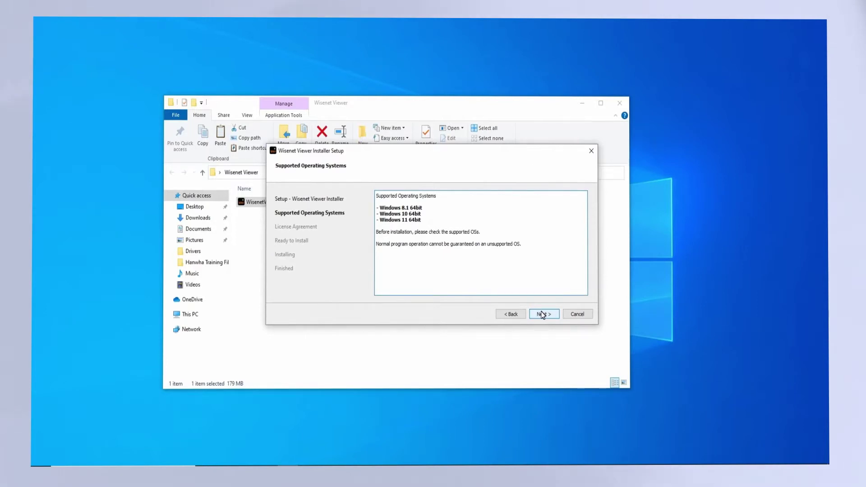
pyautogui.click(543, 314)
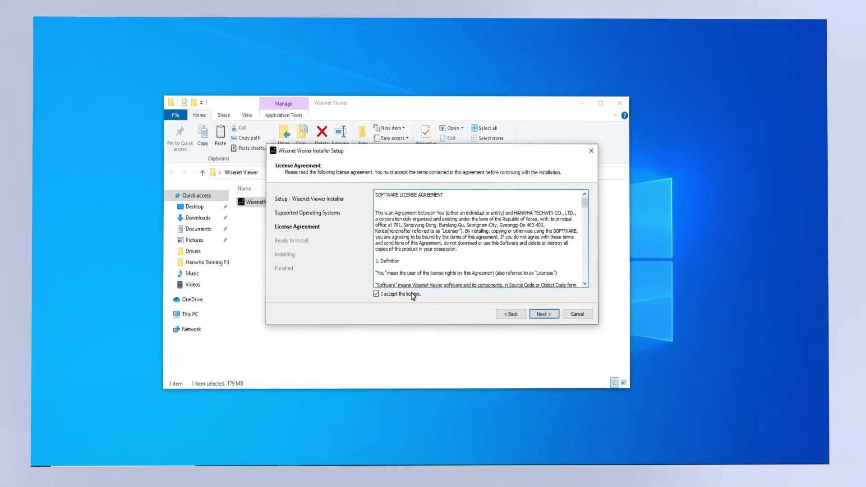
pyautogui.click(544, 314)
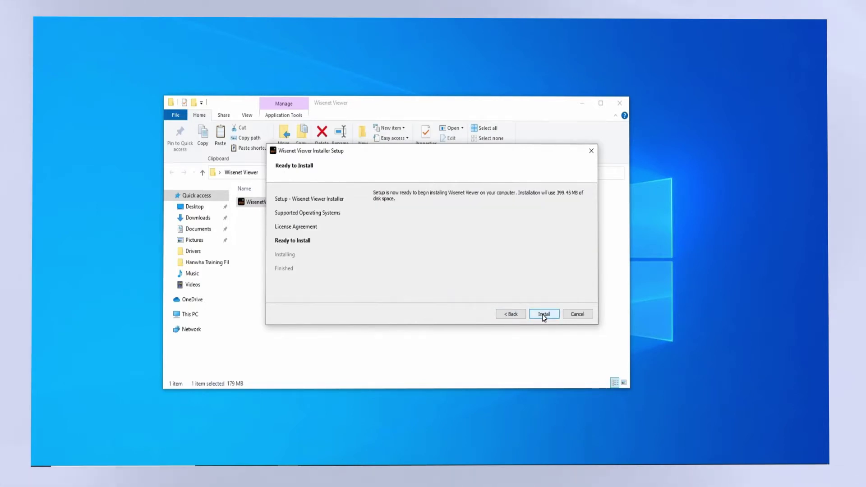
pyautogui.click(544, 314)
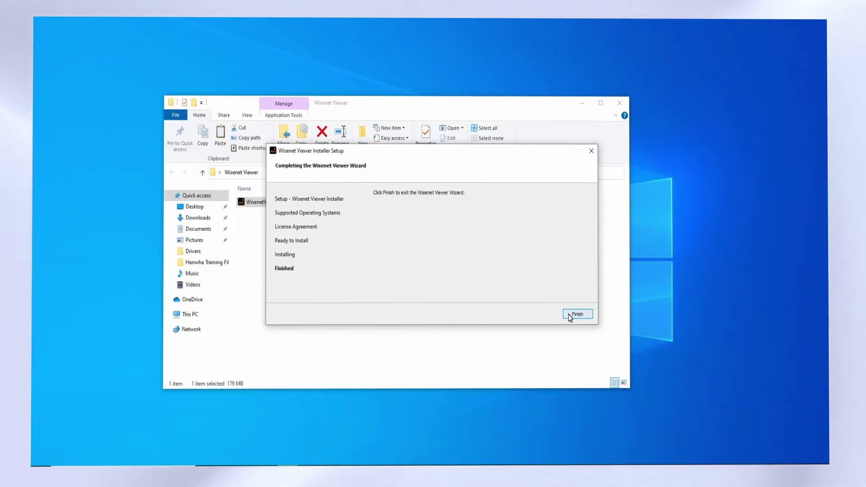
pyautogui.click(577, 313)
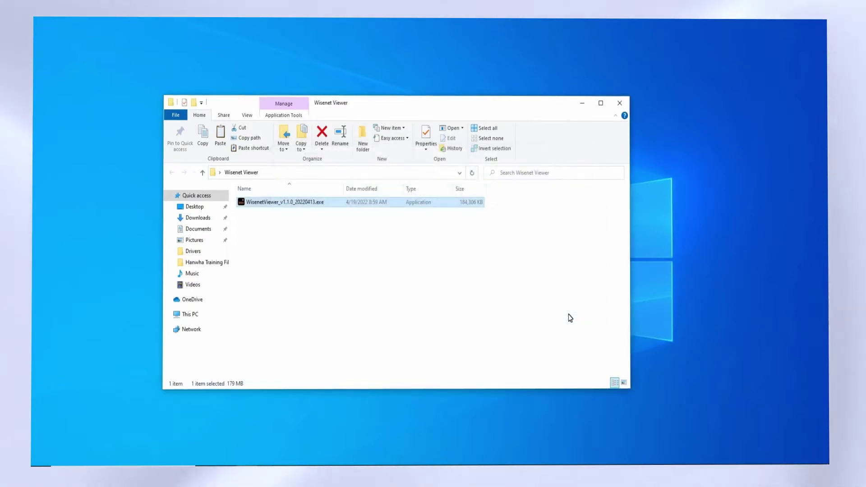
# Close the File Explorer window showing the installer folder
pyautogui.click(621, 104)
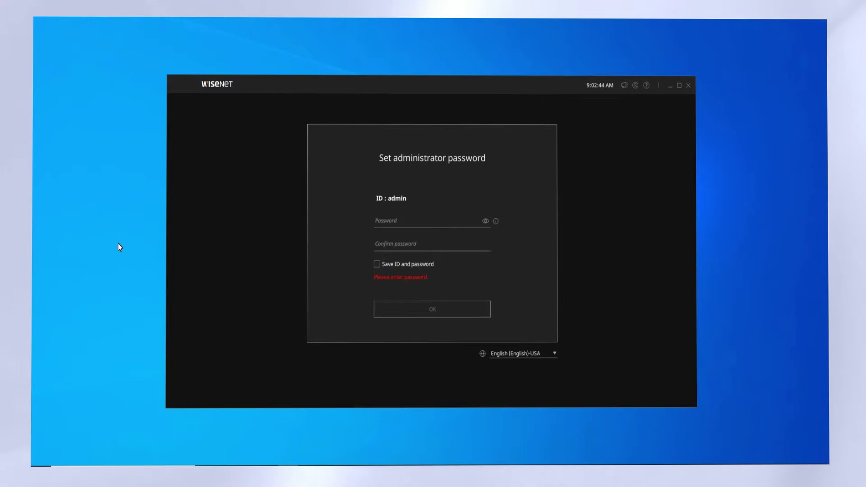
# Set the administrator password with Save ID and password on, then log in with Auto login off
pyautogui.write('*********')
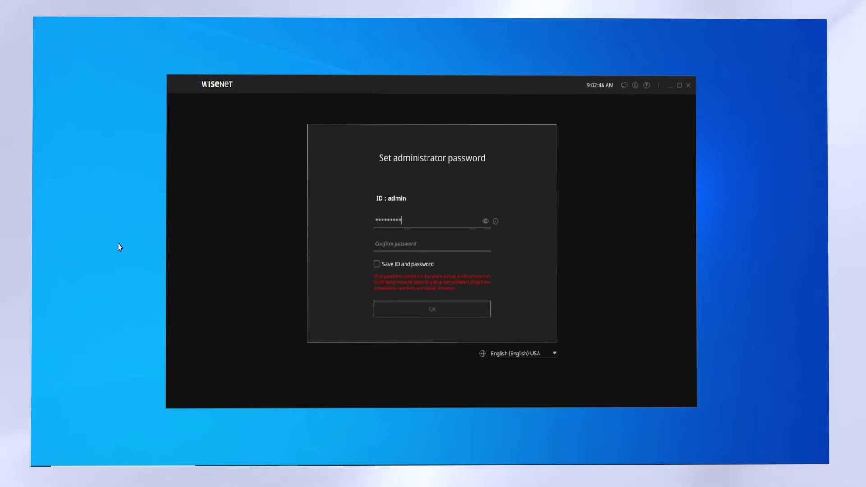
pyautogui.write('*')
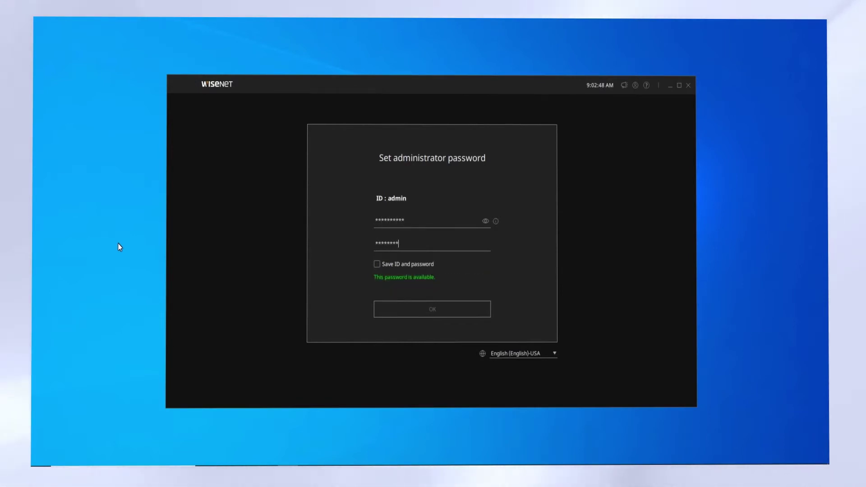
pyautogui.write('*')
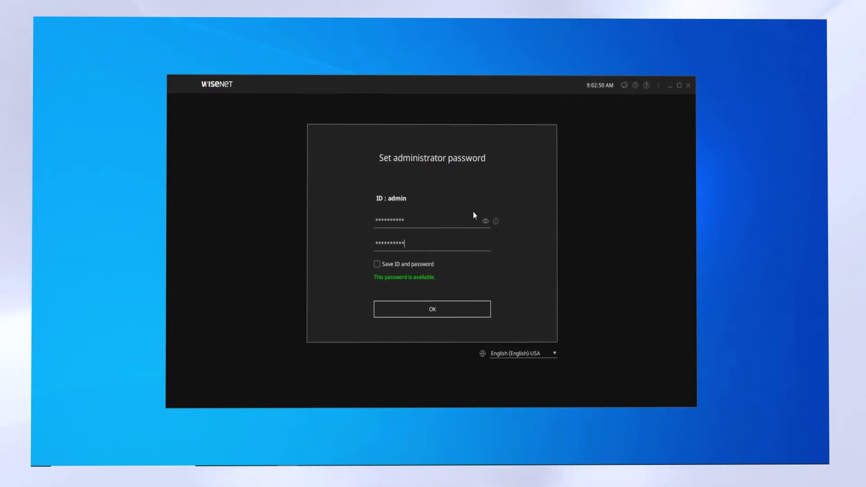
pyautogui.moveTo(496, 222)
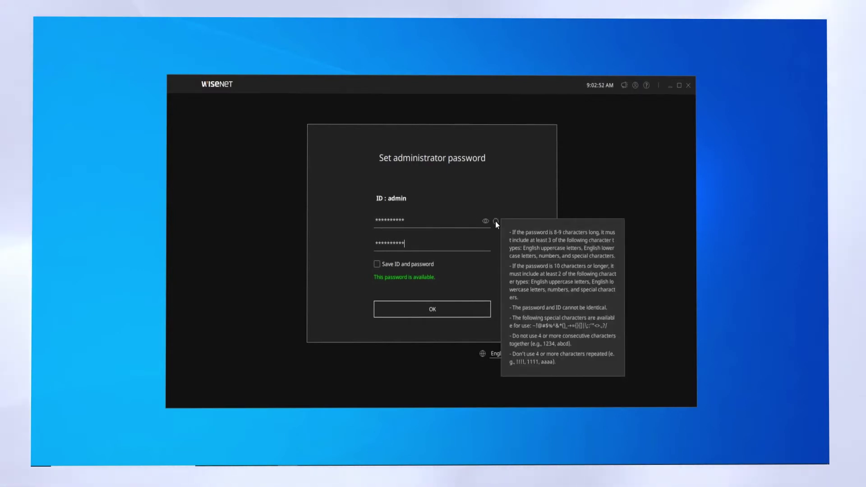
pyautogui.click(377, 264)
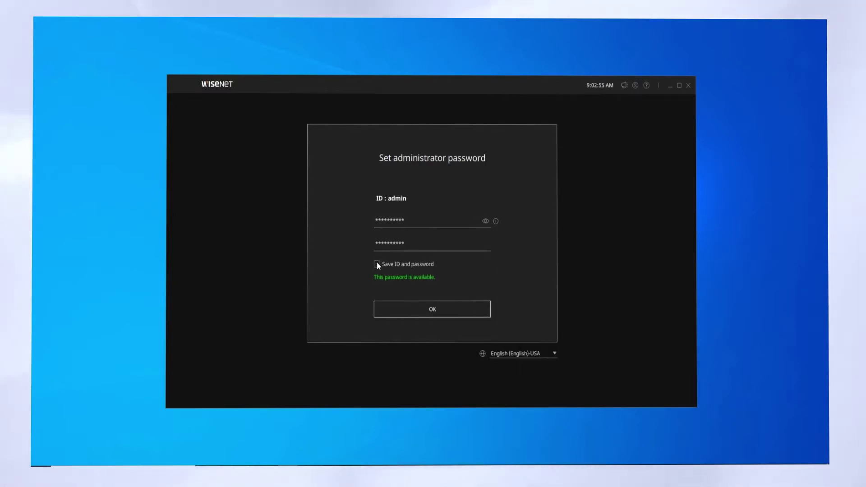
pyautogui.click(408, 309)
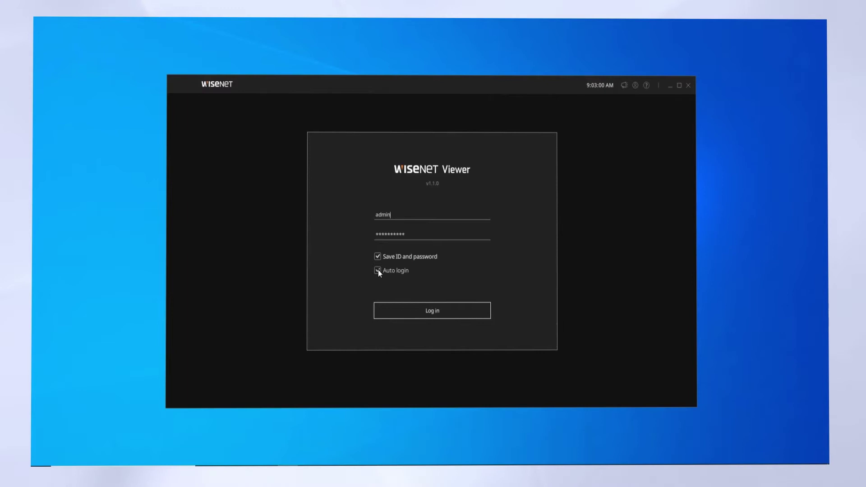
pyautogui.click(377, 270)
pyautogui.click(396, 314)
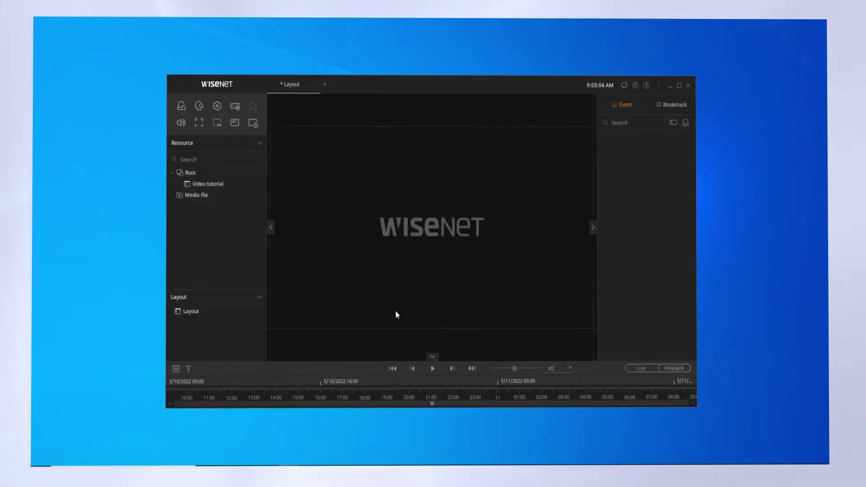
# Maximize the viewer and go to the Device list page in Setup
pyautogui.click(679, 86)
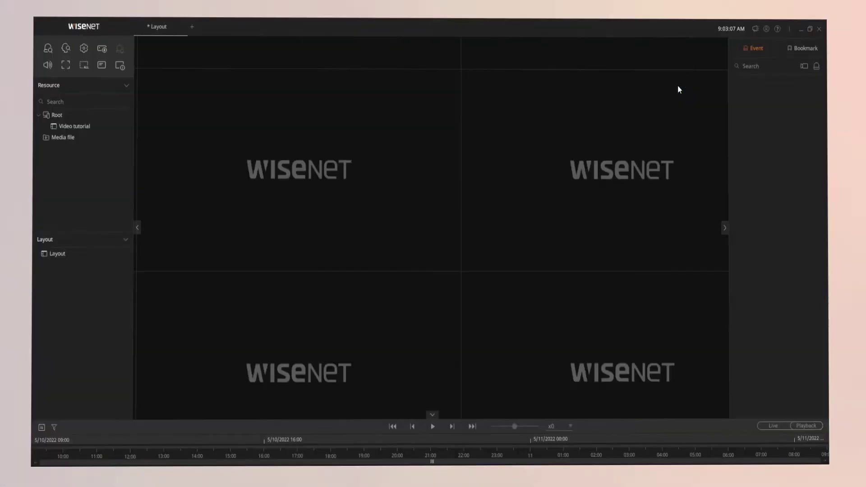
pyautogui.click(104, 50)
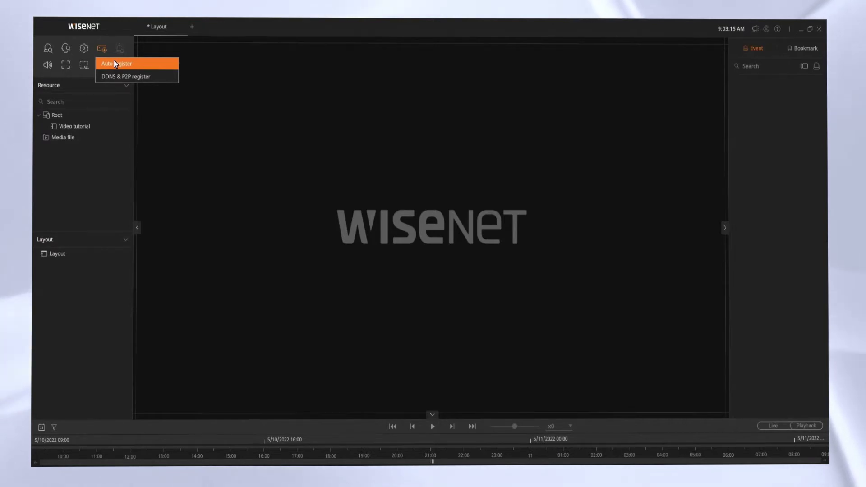
pyautogui.click(83, 50)
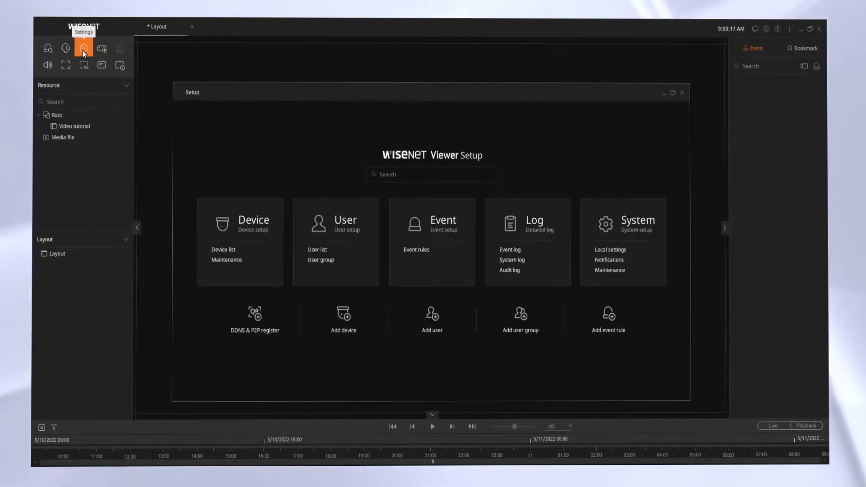
pyautogui.click(244, 219)
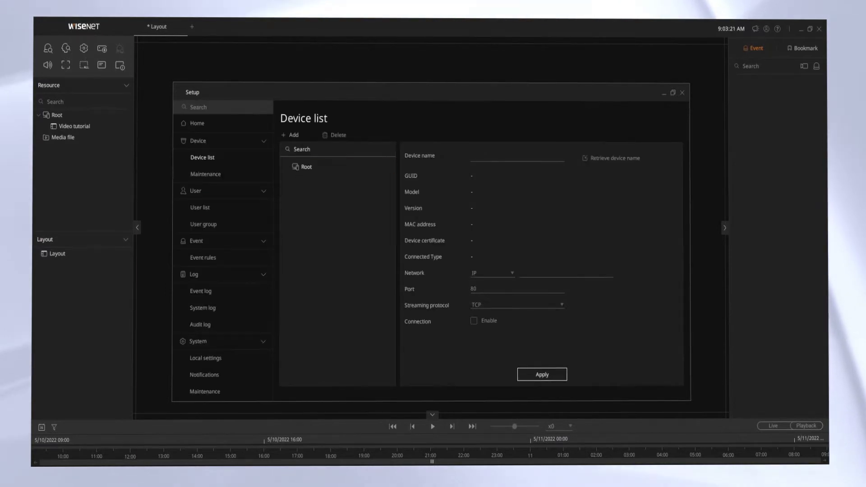
# Start adding a device and allow the viewer through the firewall on private and public networks
pyautogui.click(296, 134)
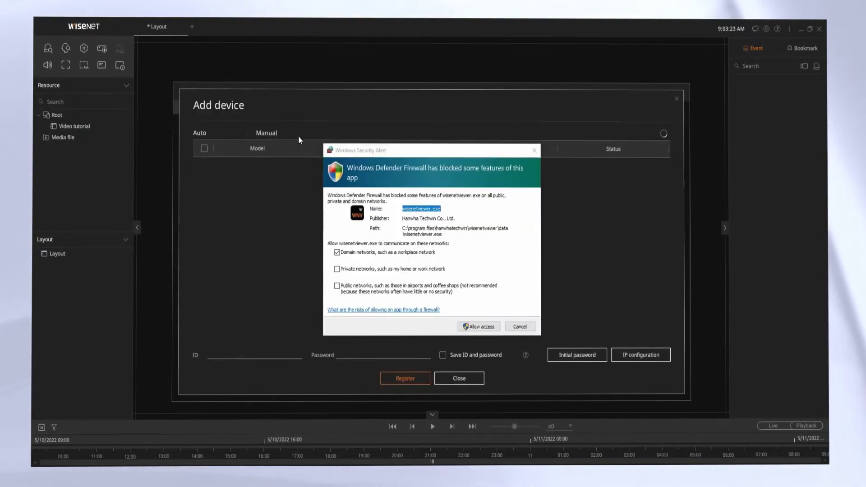
pyautogui.click(369, 273)
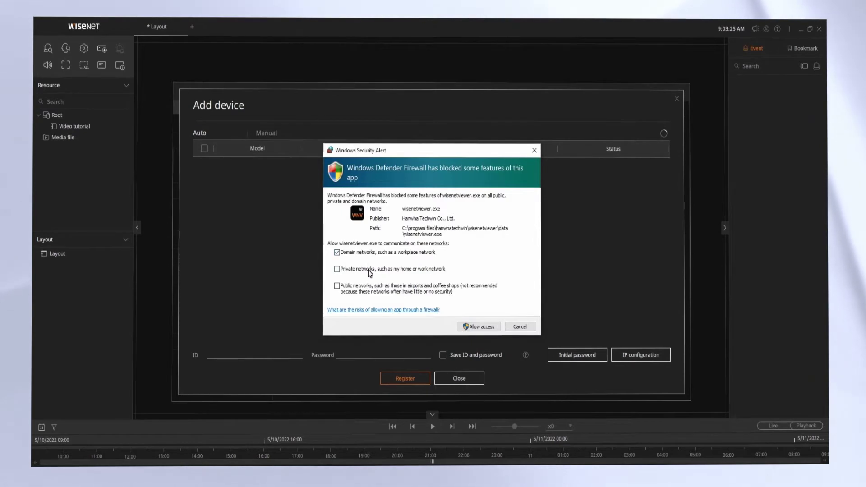
pyautogui.click(369, 270)
pyautogui.click(338, 287)
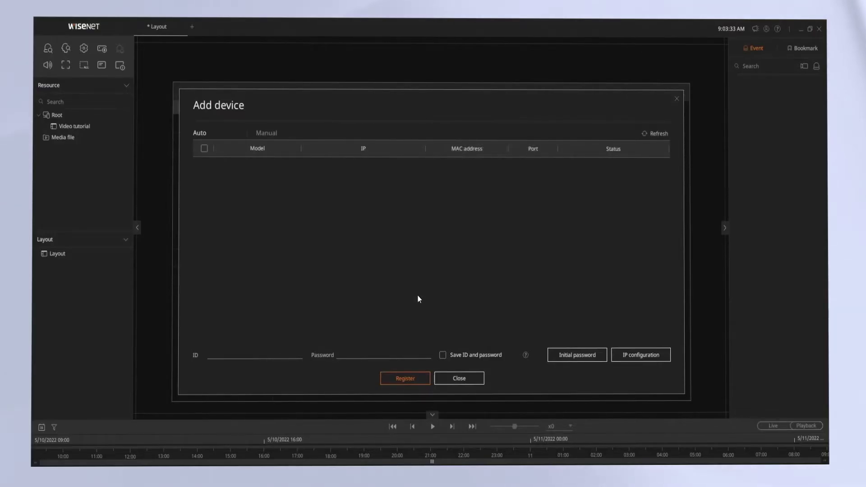
# Search the network and register the discovered XRN-420S recorder with its login credentials
pyautogui.click(650, 133)
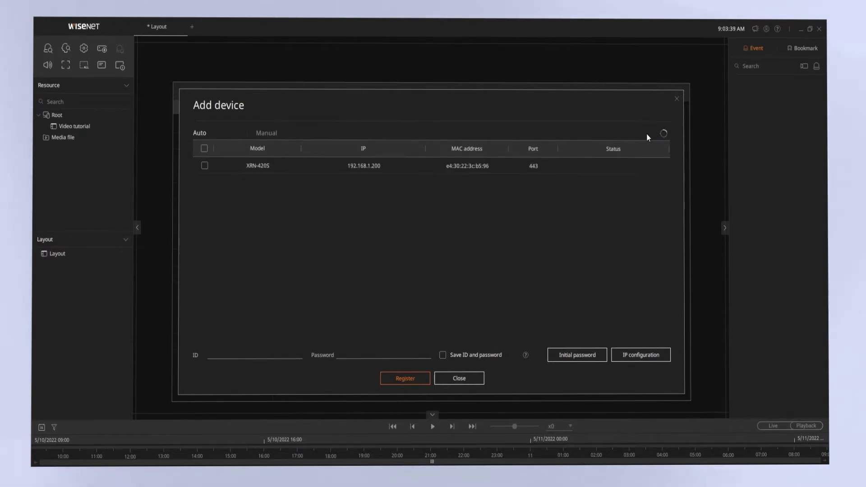
pyautogui.click(207, 167)
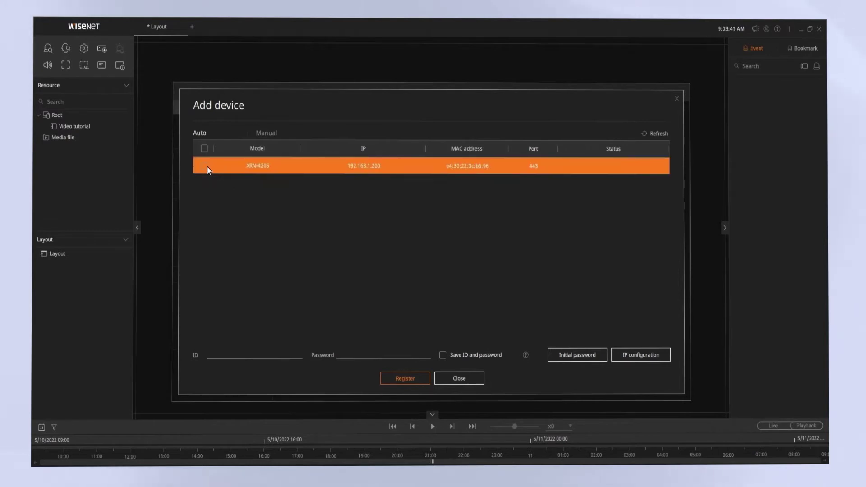
pyautogui.click(207, 167)
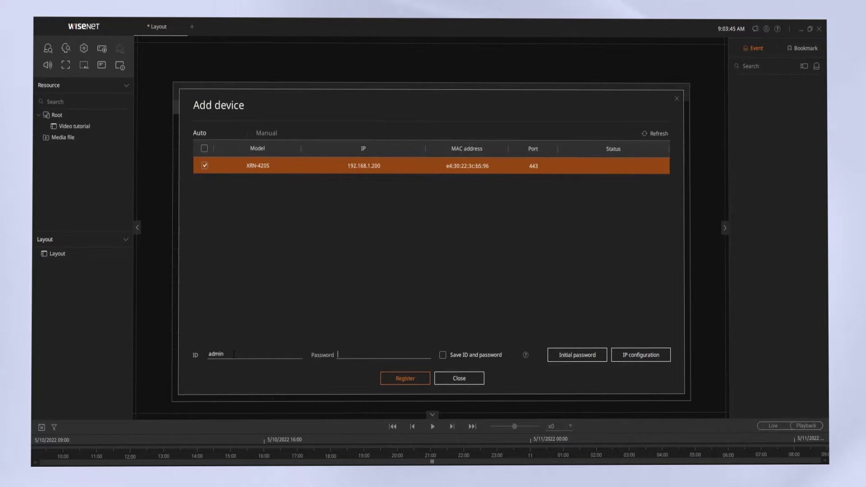
pyautogui.write('**')
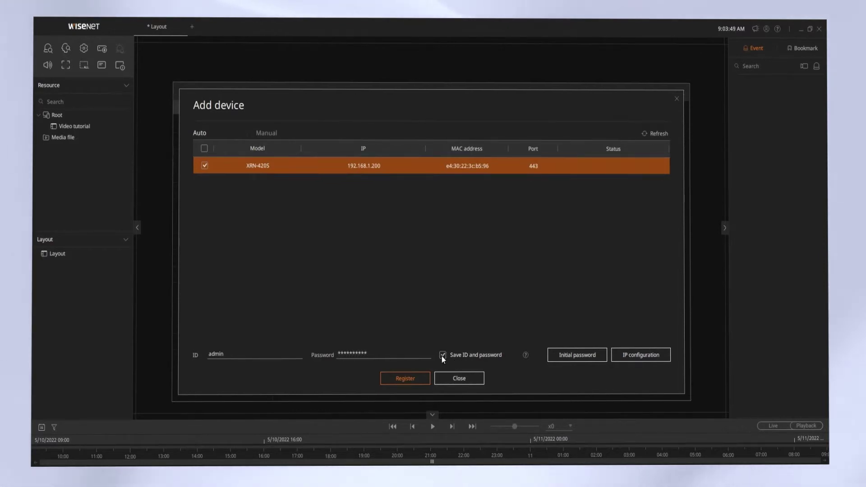
pyautogui.click(414, 378)
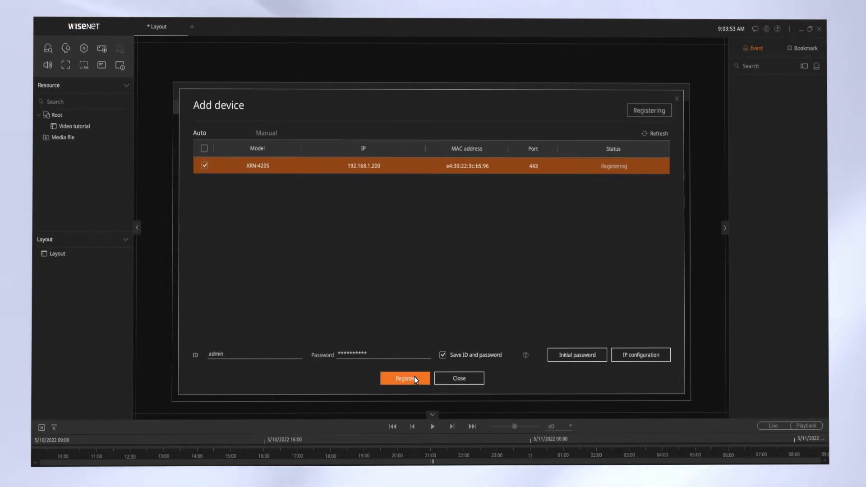
# Close Add device, select the XRN-420S recorder, and retrieve its device name
pyautogui.click(467, 378)
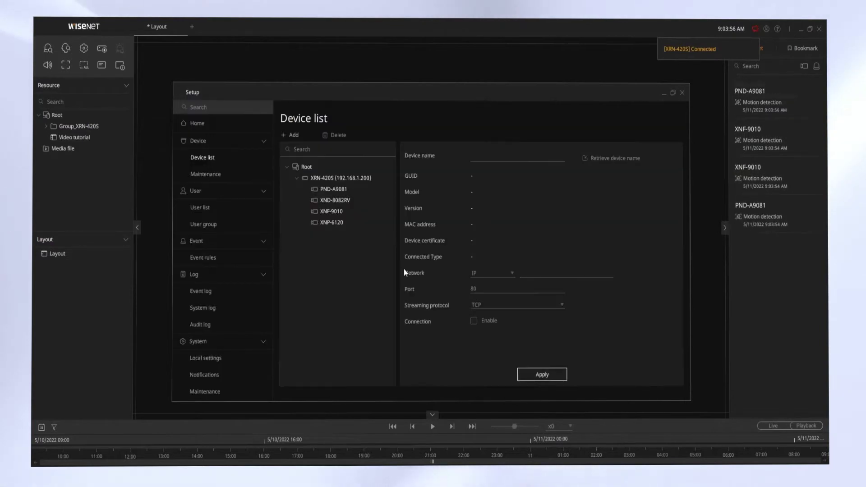
pyautogui.click(368, 189)
pyautogui.click(366, 178)
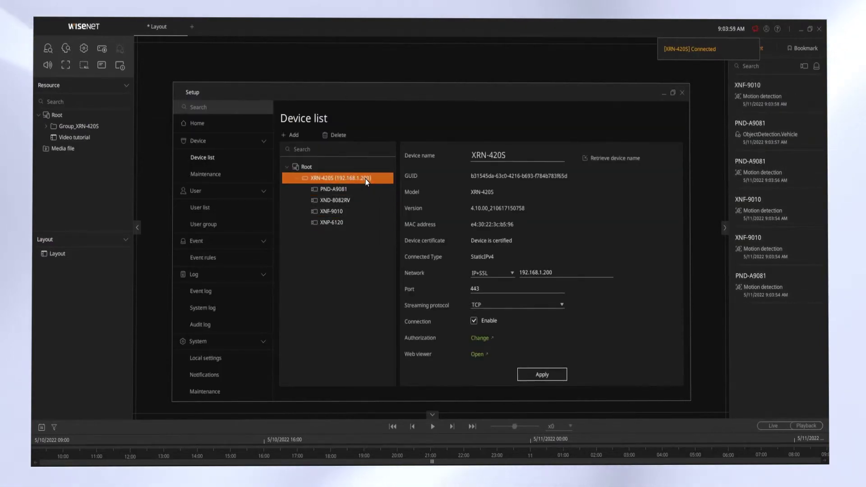
pyautogui.click(585, 159)
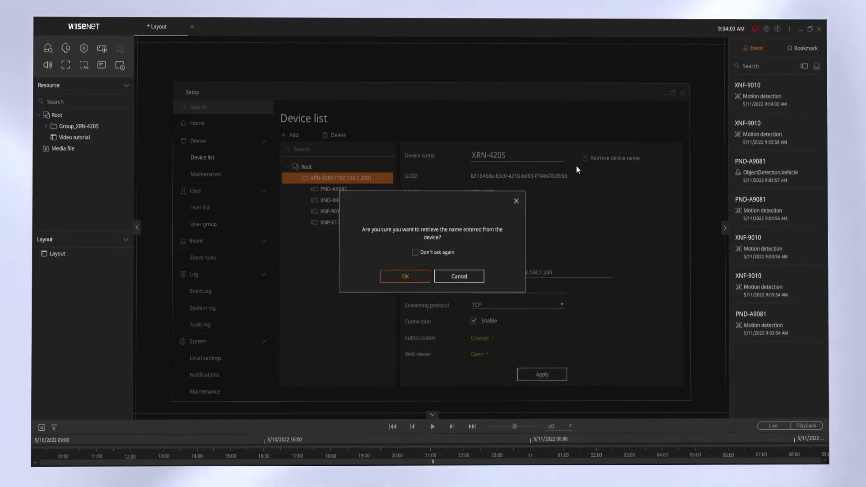
pyautogui.click(414, 274)
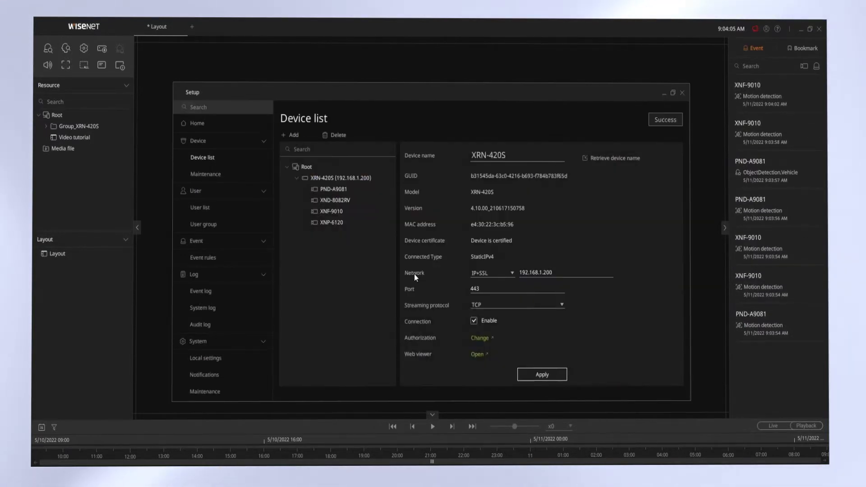
# Close Setup and auto-register the recorder with its login ID and password, dismissing the error
pyautogui.click(682, 93)
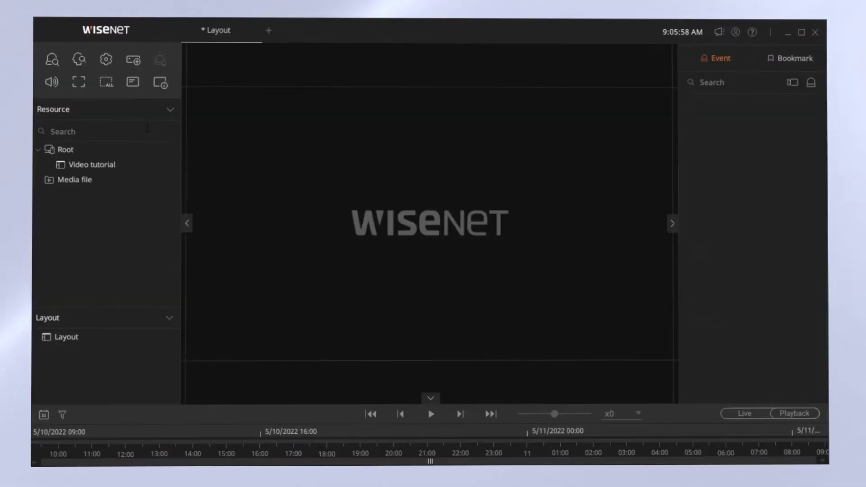
pyautogui.click(131, 65)
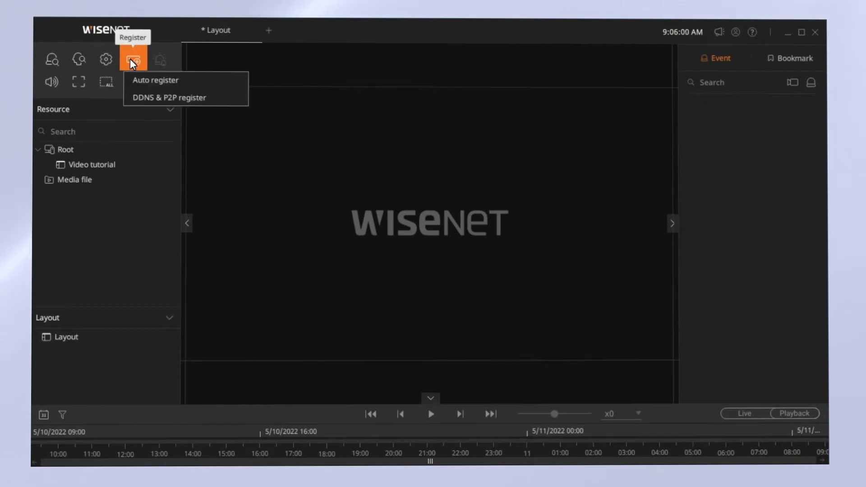
pyautogui.click(147, 86)
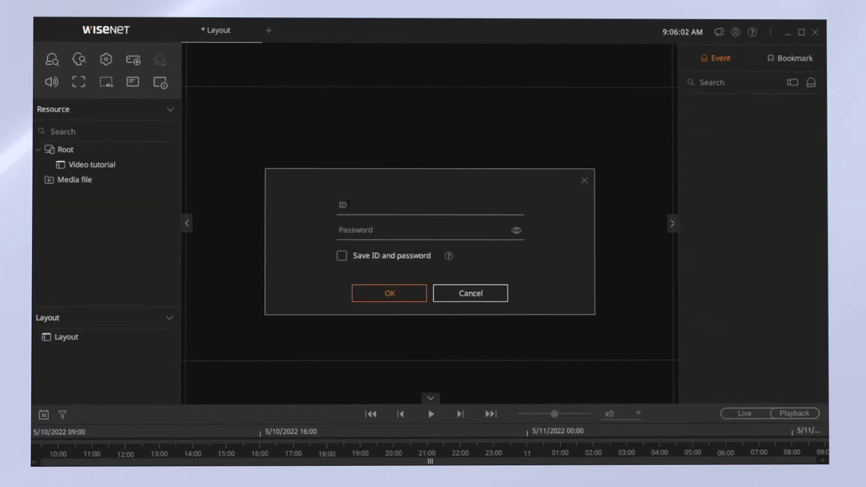
pyautogui.write('admin')
pyautogui.press('Tab')
pyautogui.write('*********')
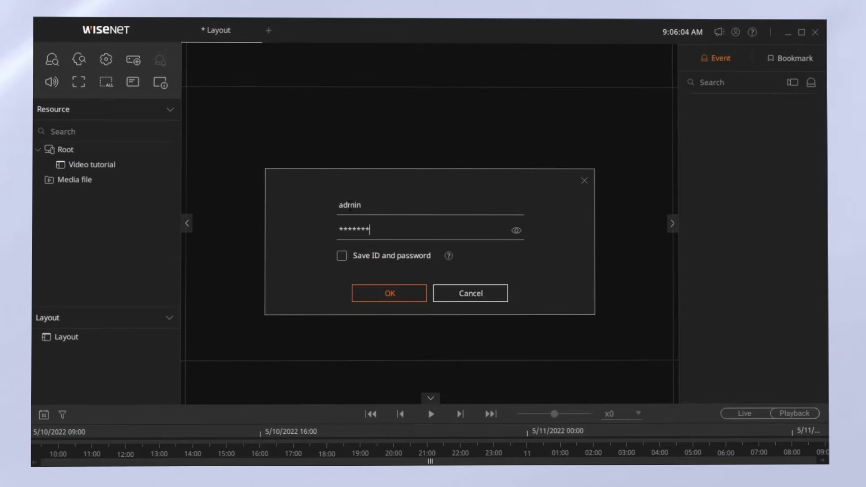
pyautogui.write('*')
pyautogui.click(346, 261)
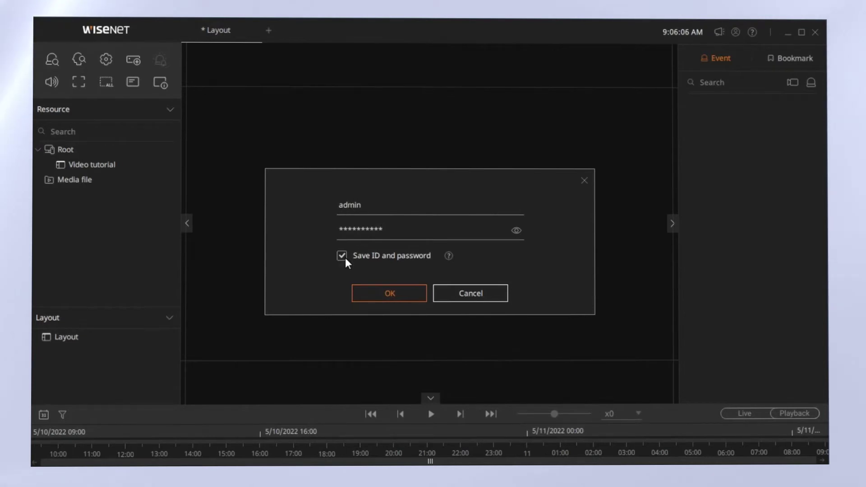
pyautogui.click(346, 261)
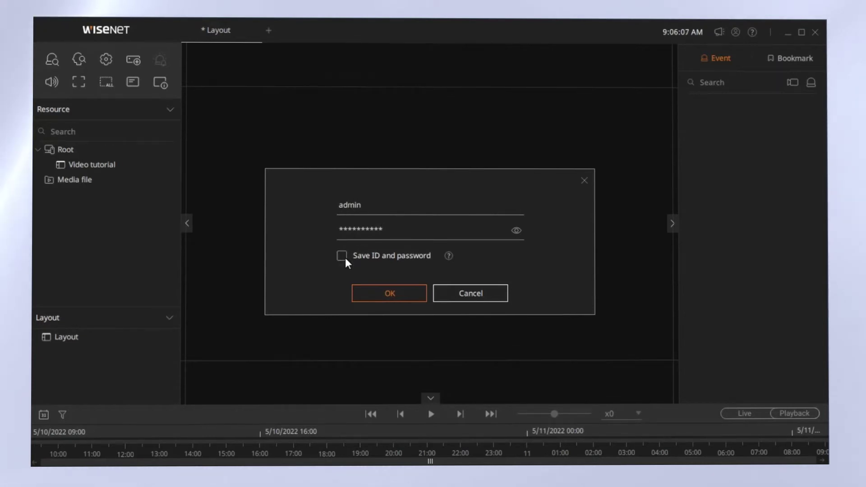
pyautogui.click(413, 293)
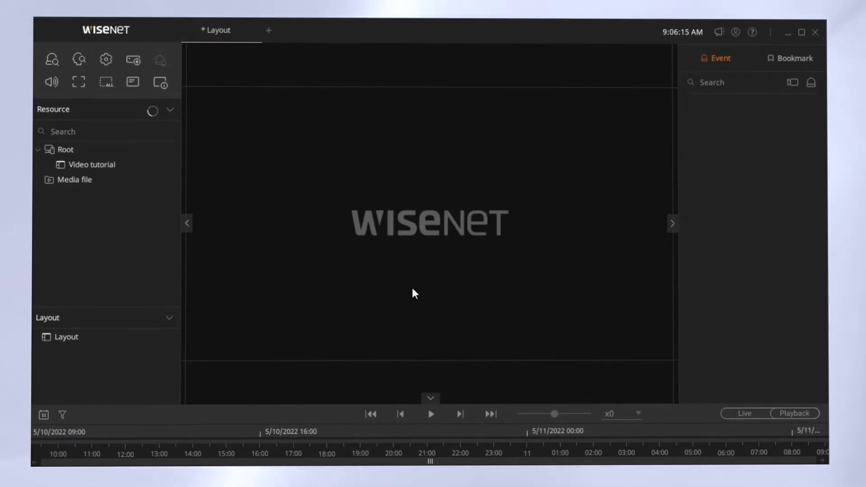
pyautogui.click(413, 284)
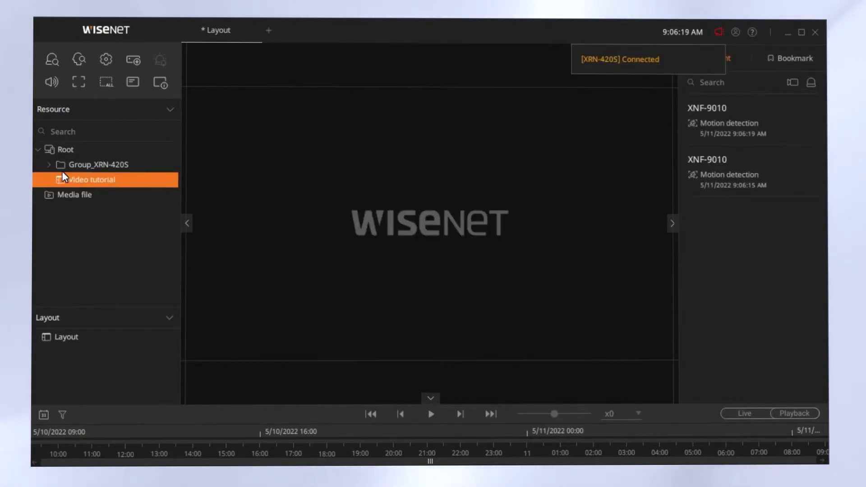
# Expand Group_XRN-420S, view PND-A9081 live, then close its video tile
pyautogui.click(50, 163)
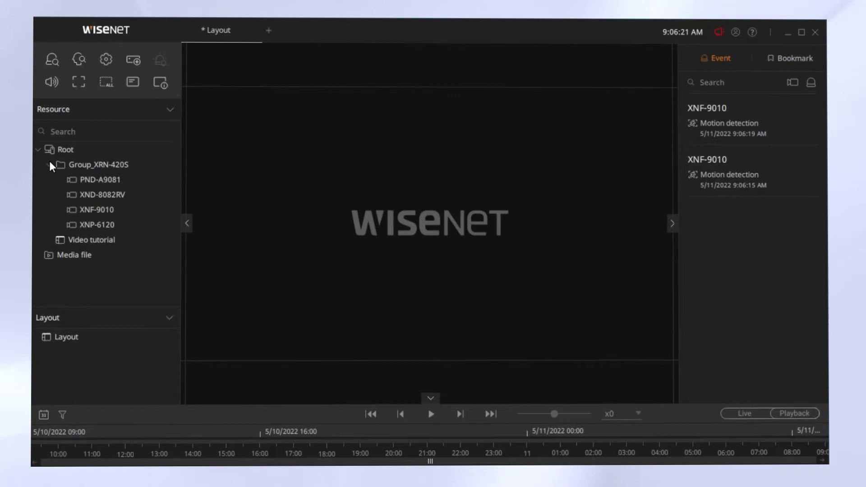
pyautogui.doubleClick(88, 180)
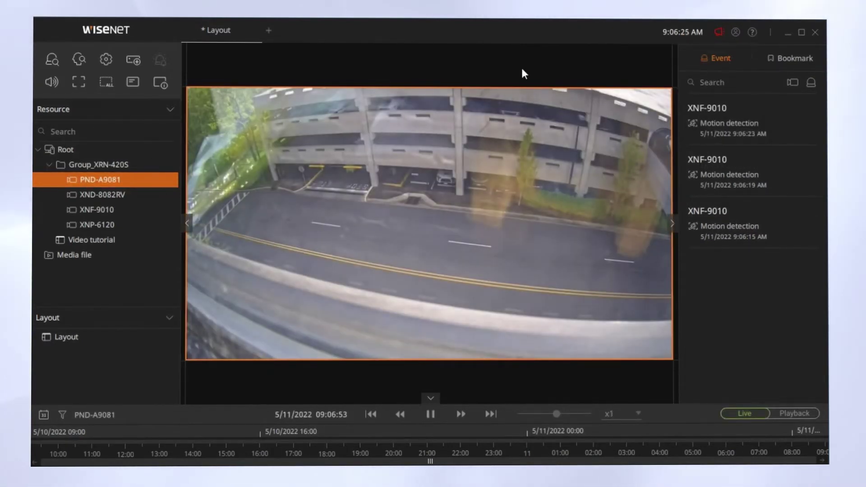
pyautogui.moveTo(669, 101)
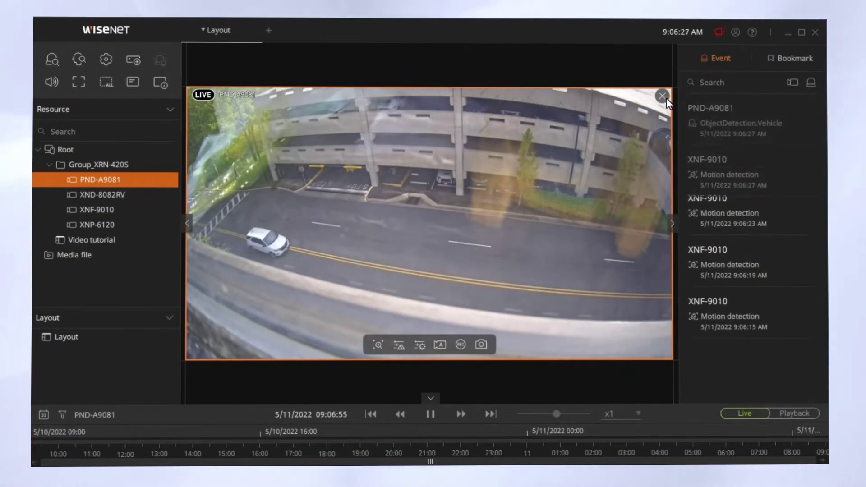
pyautogui.click(667, 98)
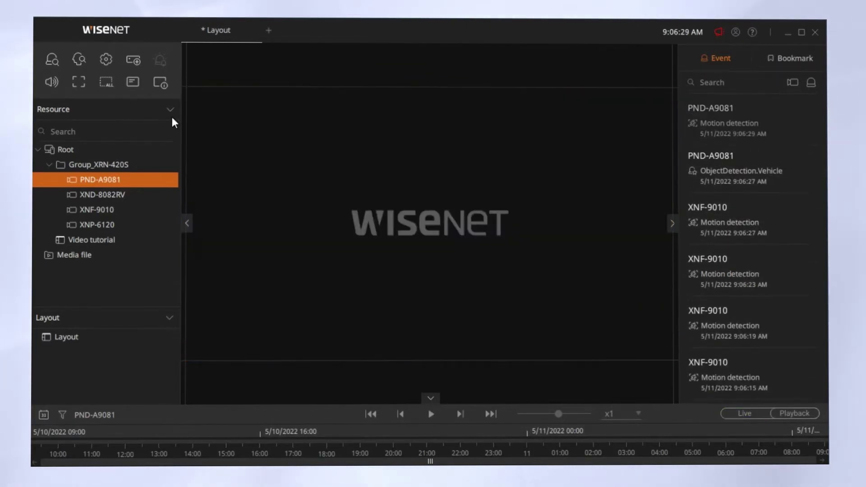
# Open DDNS & P2P register and enter a product ID, login ID and password
pyautogui.click(133, 60)
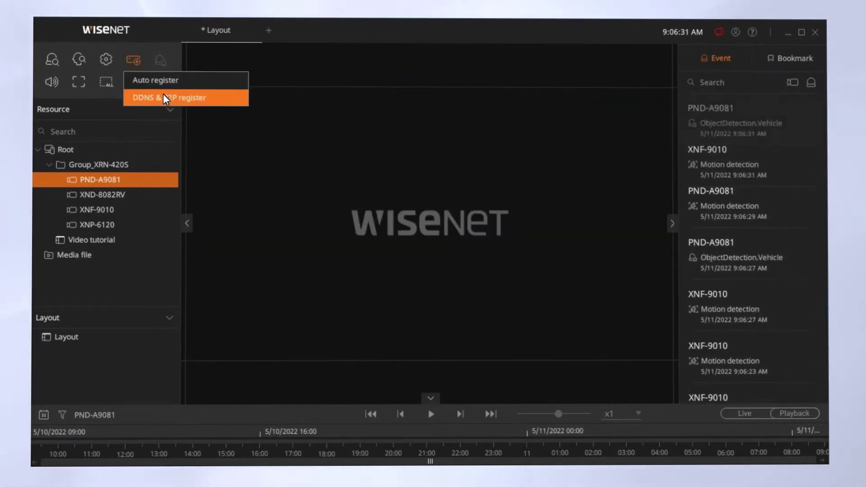
pyautogui.click(166, 98)
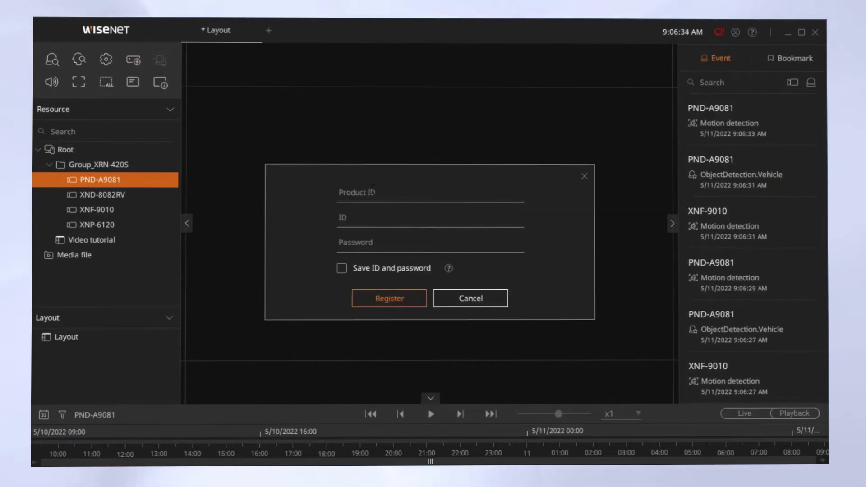
pyautogui.write('ABC123')
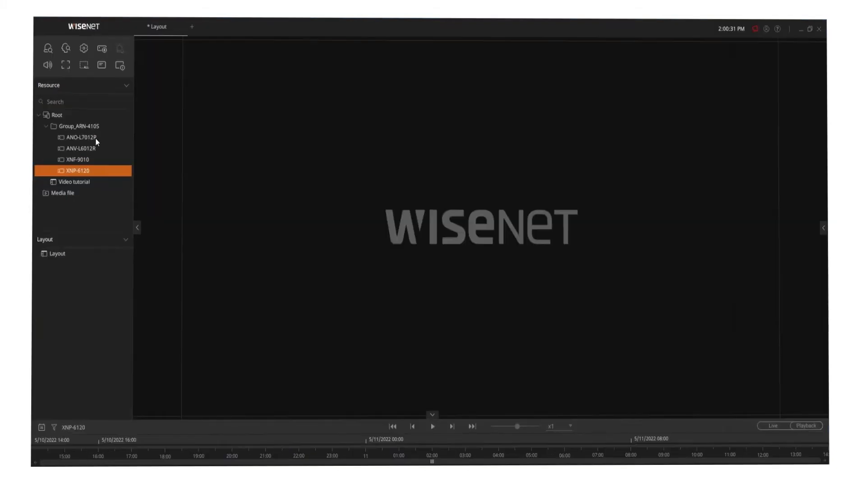
# Add ANO-L7012R, ANV-L6012R, XNF-9010 and XNP-6120 live views to the layout
pyautogui.doubleClick(93, 139)
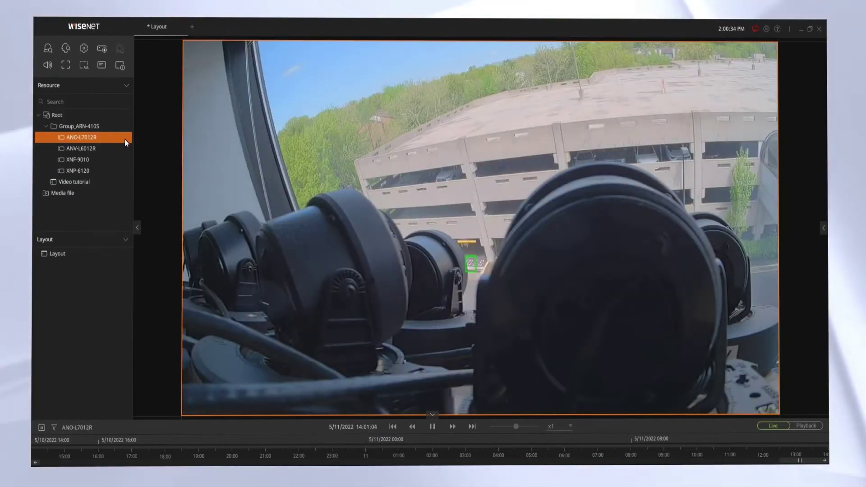
pyautogui.doubleClick(95, 149)
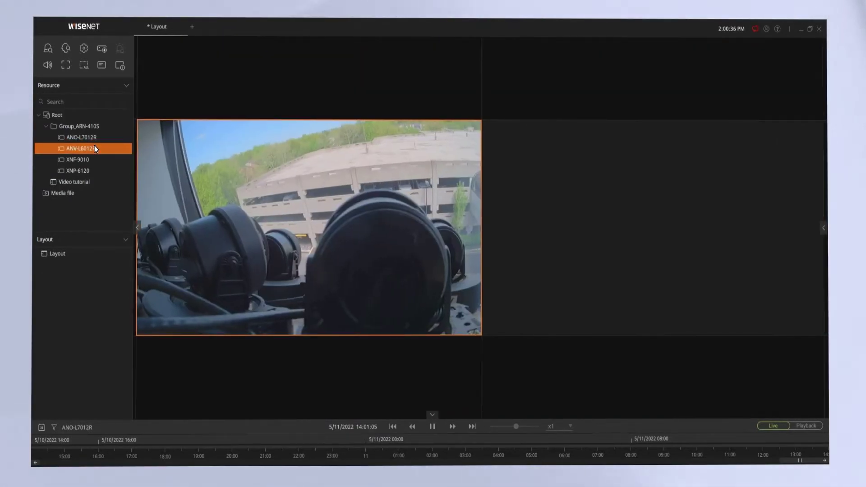
pyautogui.doubleClick(96, 161)
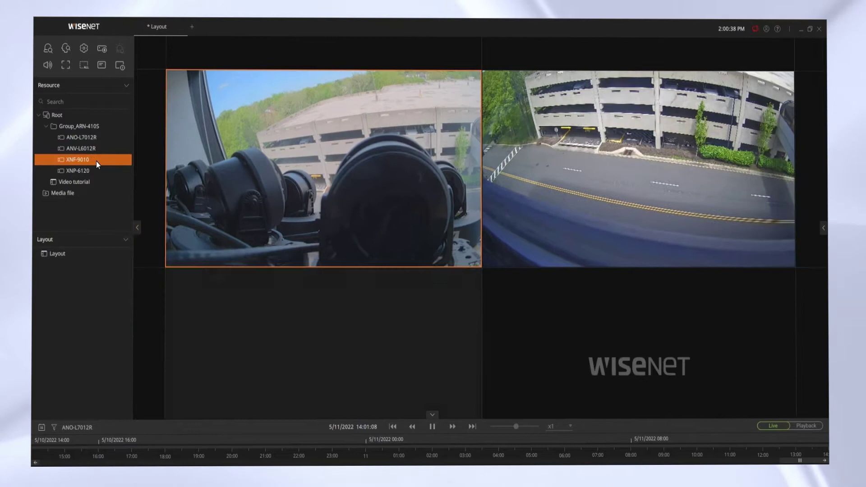
pyautogui.doubleClick(96, 170)
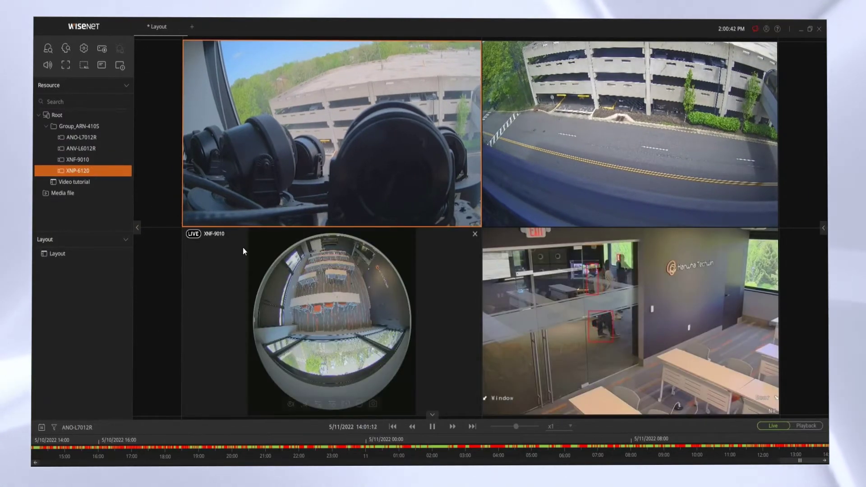
# Enlarge the XNF-9010 fisheye view to fill the layout, then restore the 2x2 grid
pyautogui.doubleClick(307, 299)
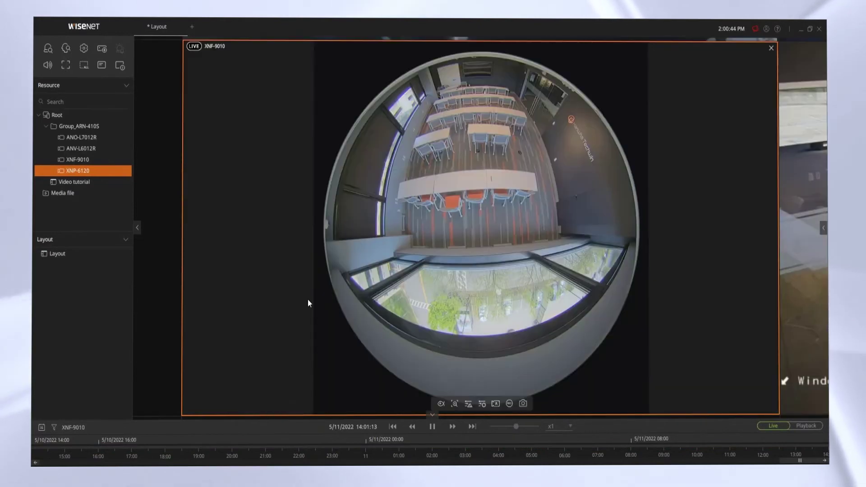
pyautogui.doubleClick(396, 282)
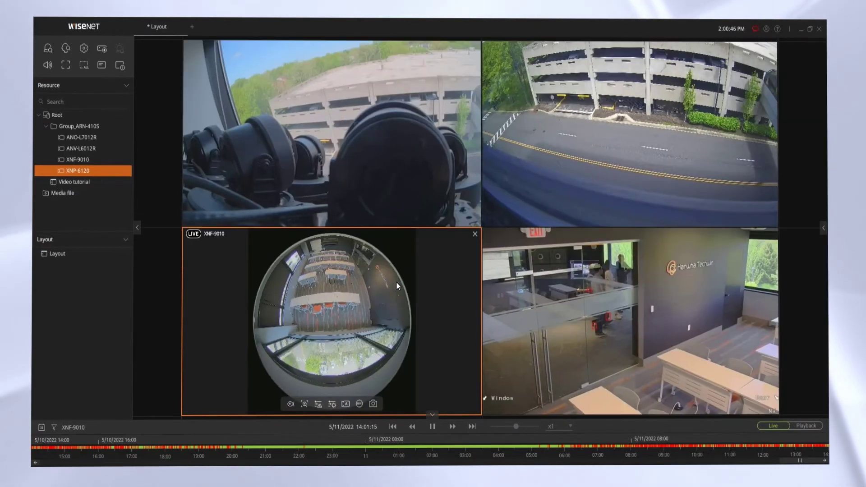
pyautogui.moveTo(513, 306)
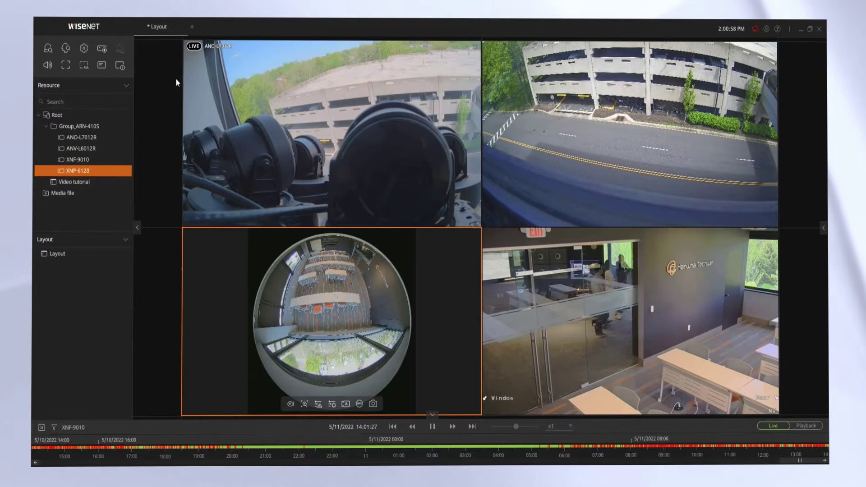
# Save the four-camera grid as layout 'Interior Cameras ABC' and close its tab
pyautogui.rightClick(156, 29)
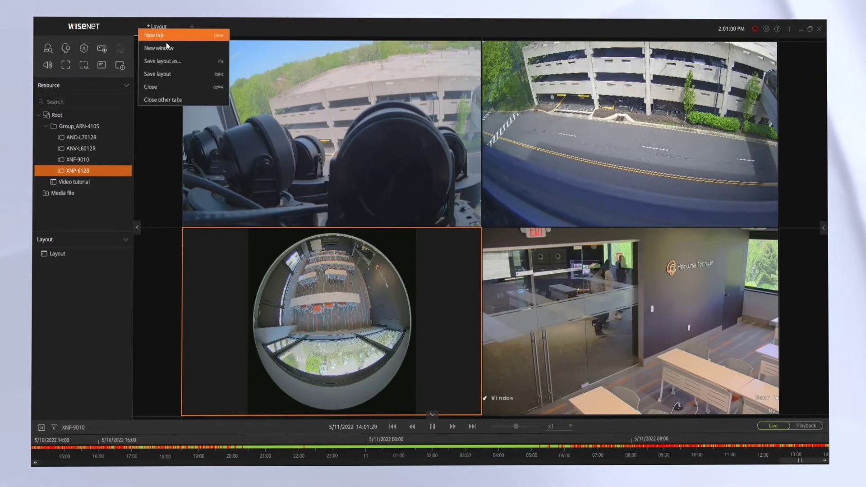
pyautogui.click(172, 60)
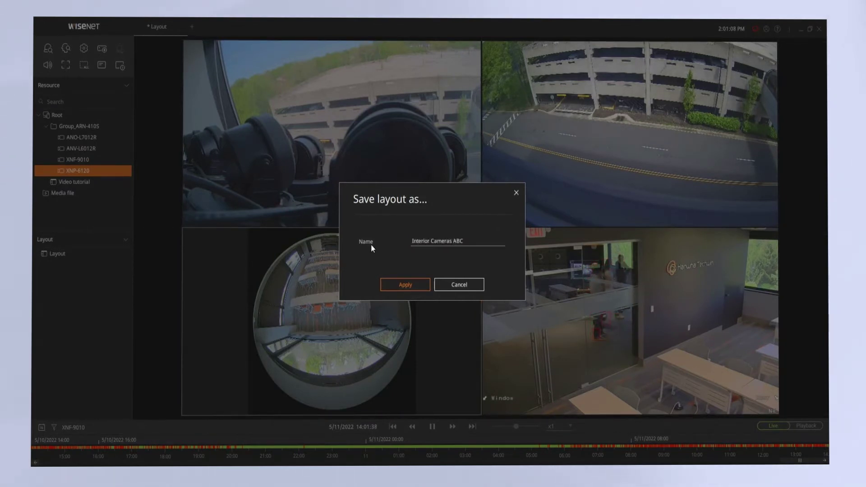
pyautogui.click(400, 286)
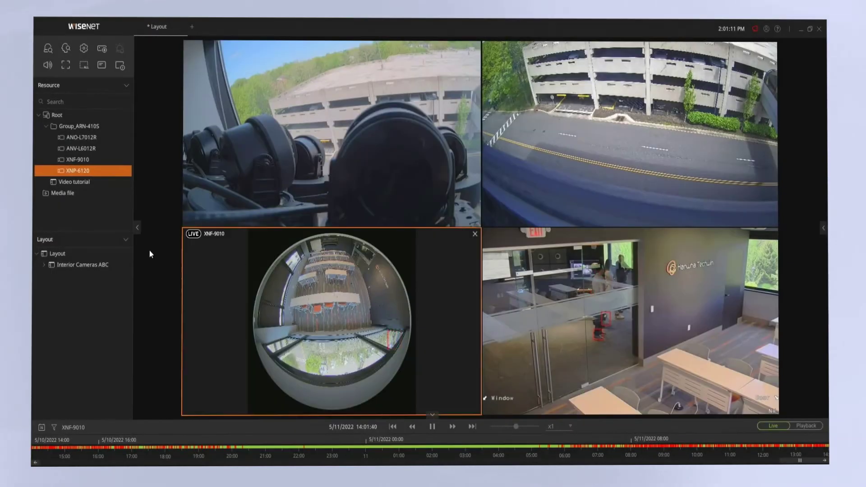
pyautogui.click(186, 28)
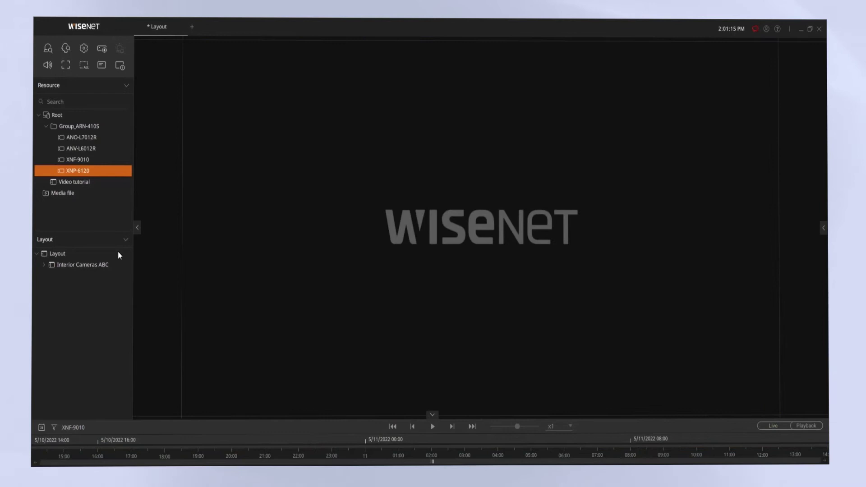
# Open the saved Interior Cameras ABC layout and lock it
pyautogui.click(90, 266)
pyautogui.doubleClick(88, 268)
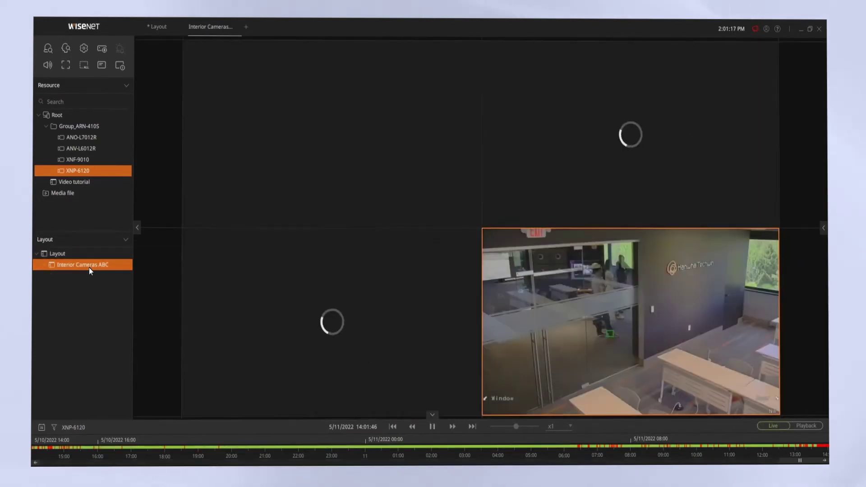
pyautogui.rightClick(88, 267)
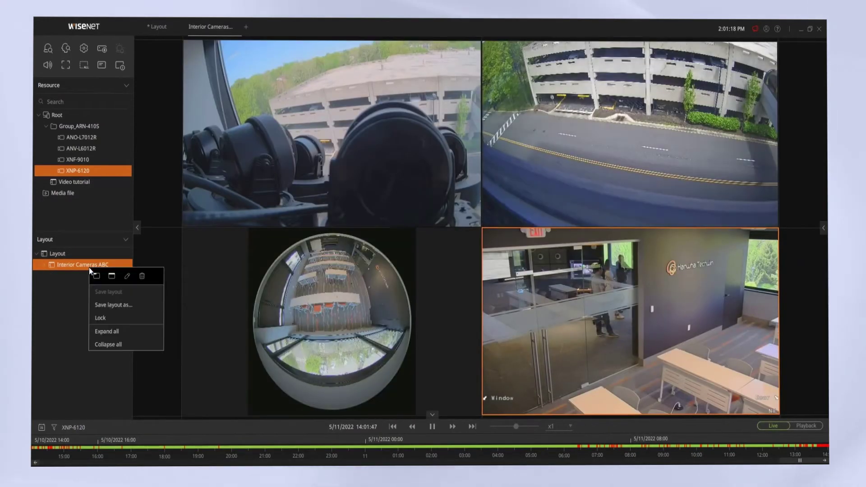
pyautogui.click(108, 323)
# Enlarge the fisheye view to two rows by two columns and rearrange the ANO-L7012R, street and office views
pyautogui.moveTo(293, 414); pyautogui.dragTo(291, 448)
pyautogui.moveTo(259, 402); pyautogui.dragTo(206, 374)
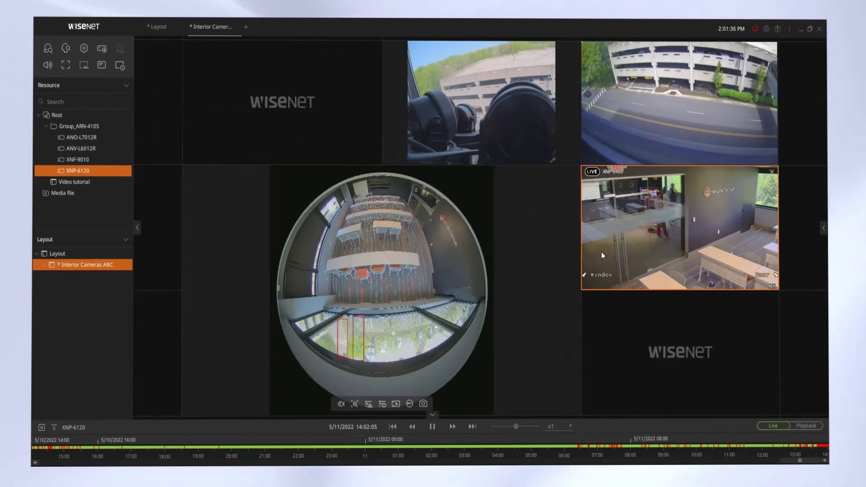
pyautogui.moveTo(489, 160); pyautogui.dragTo(221, 18)
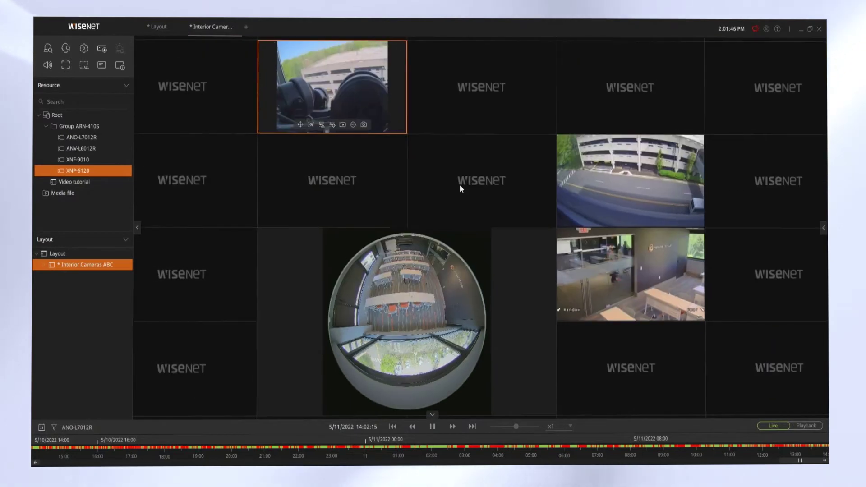
pyautogui.moveTo(570, 192); pyautogui.dragTo(490, 193)
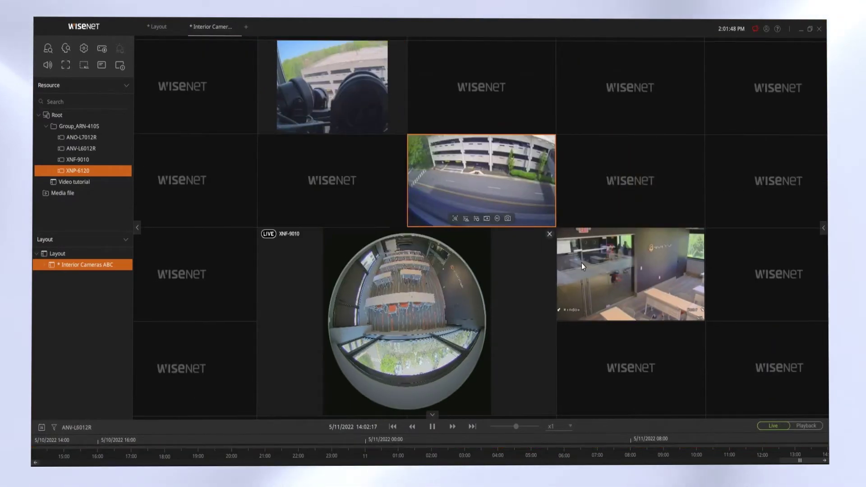
pyautogui.moveTo(597, 240); pyautogui.dragTo(591, 182)
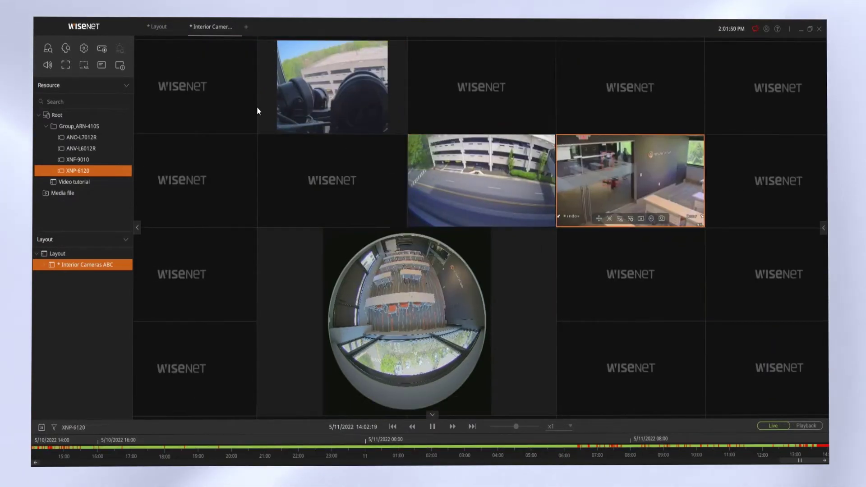
# Save Interior Cameras ABC, then build a new layout showing ANO-L7012R and ANV-L6012R side by side
pyautogui.rightClick(207, 31)
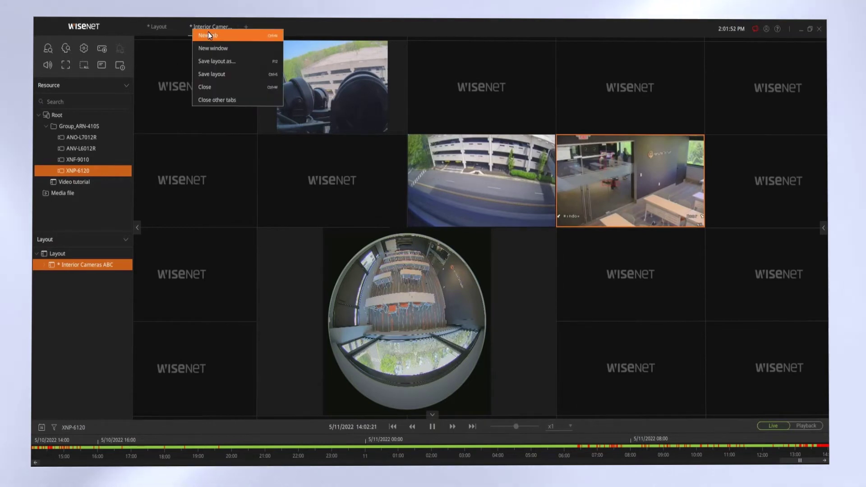
pyautogui.click(229, 74)
pyautogui.click(246, 28)
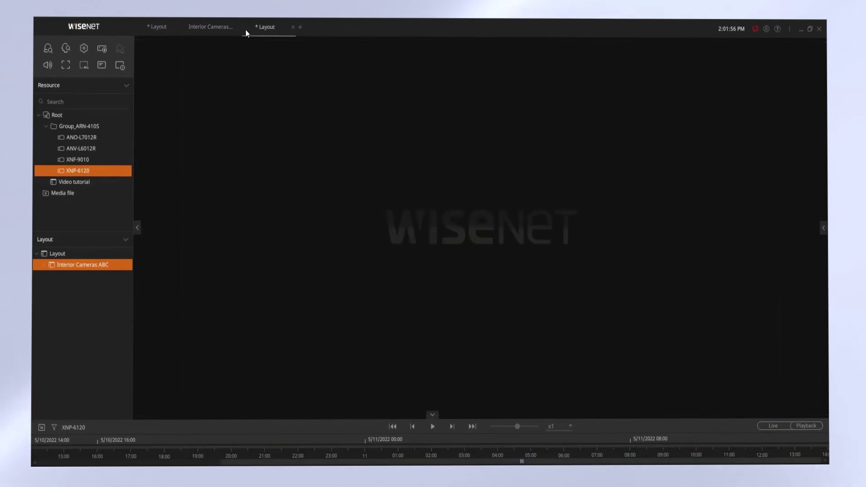
pyautogui.doubleClick(88, 138)
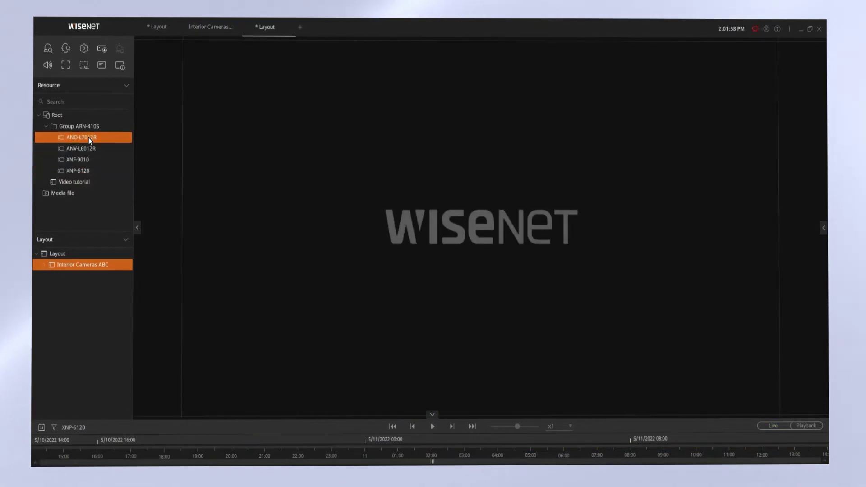
pyautogui.click(89, 148)
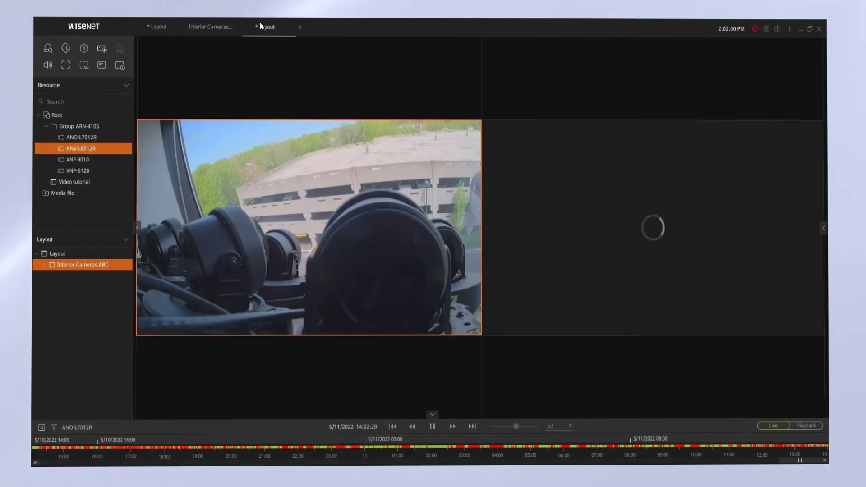
pyautogui.rightClick(265, 26)
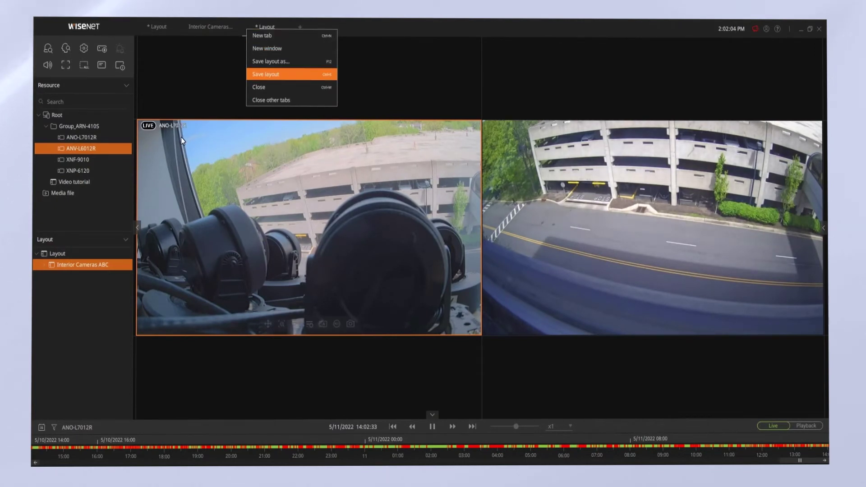
pyautogui.click(175, 102)
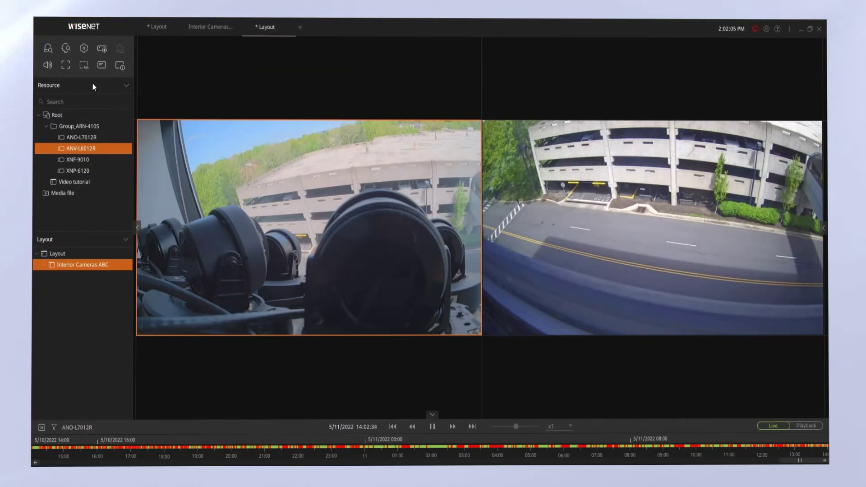
# Toggle fullscreen on and back off, then remove all videos from the layout
pyautogui.click(65, 65)
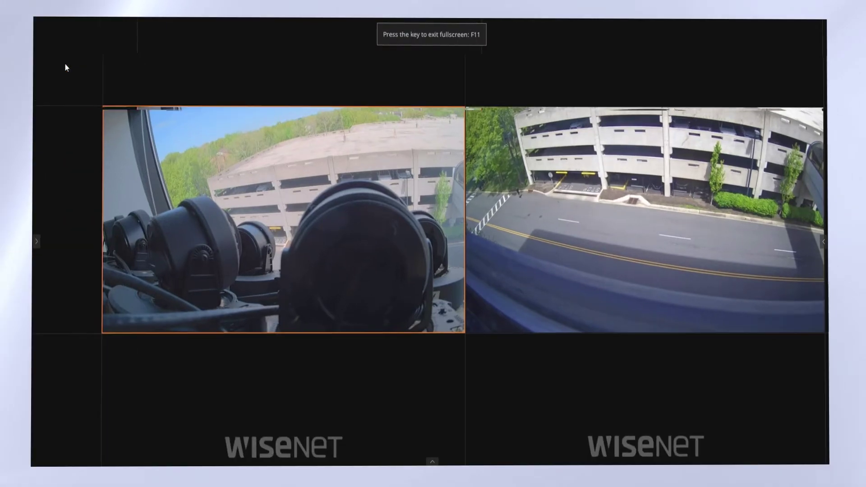
pyautogui.press('F11')
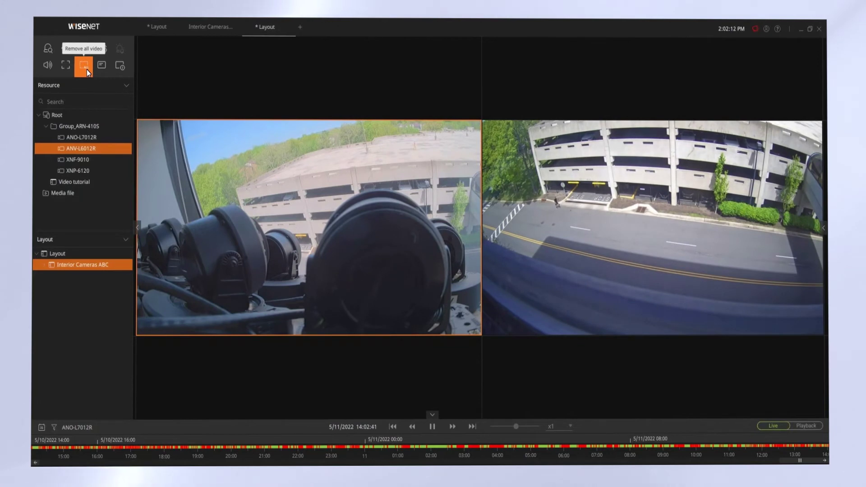
pyautogui.click(87, 69)
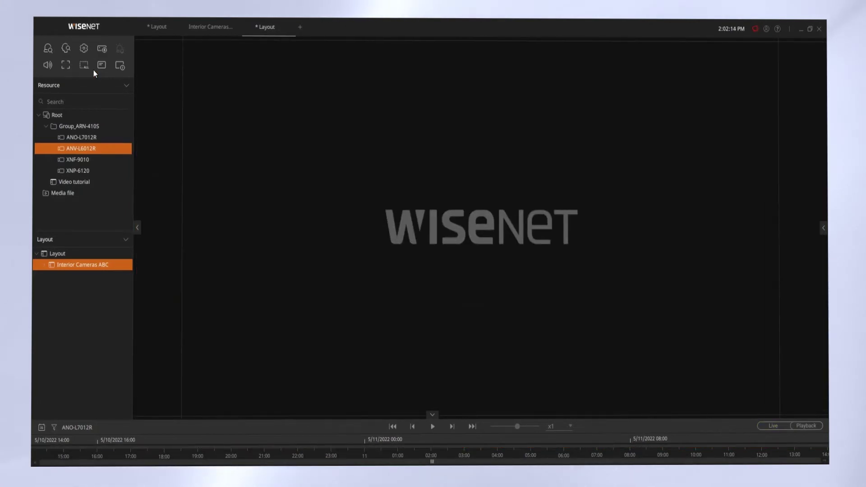
# Show ANV-L6012R live with its channel name and stream statistics, and open Event search
pyautogui.click(85, 149)
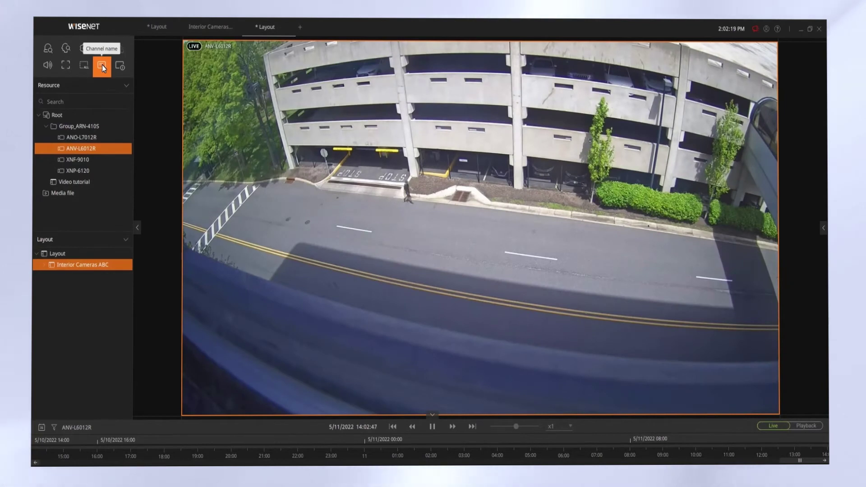
pyautogui.click(121, 66)
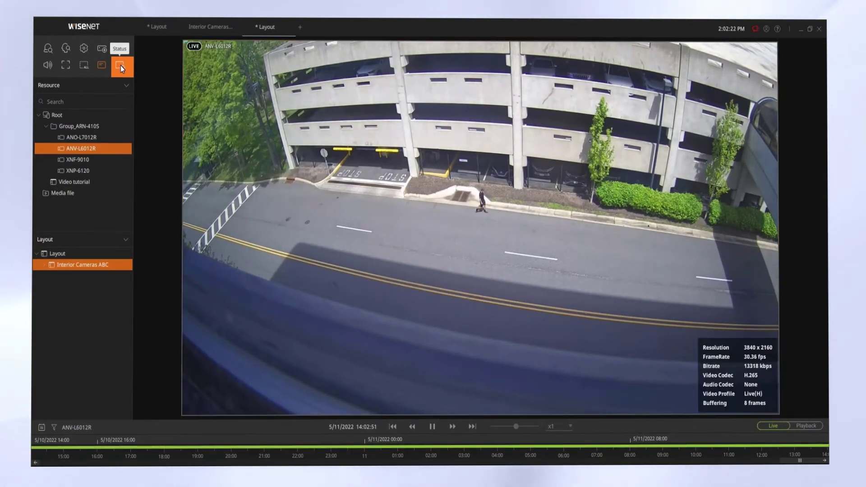
pyautogui.click(50, 50)
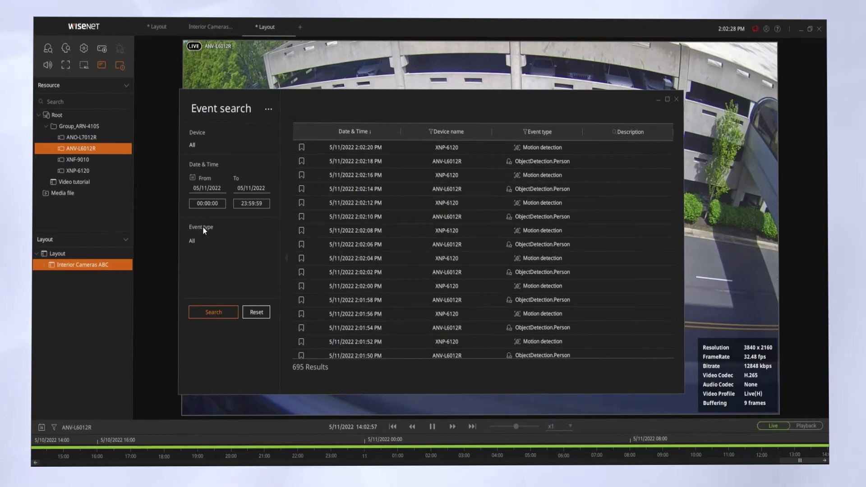
# Filter the event search to Motion detection (466 results) and preview one event's recorded clip
pyautogui.click(197, 247)
pyautogui.click(194, 239)
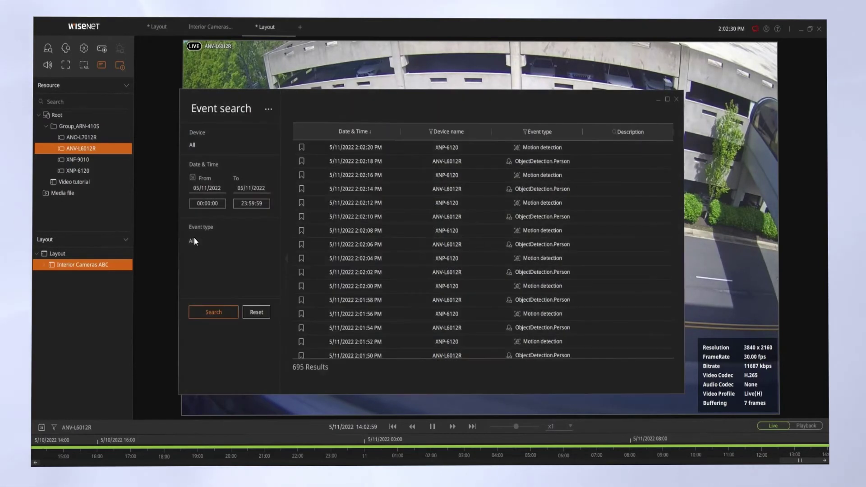
pyautogui.click(232, 245)
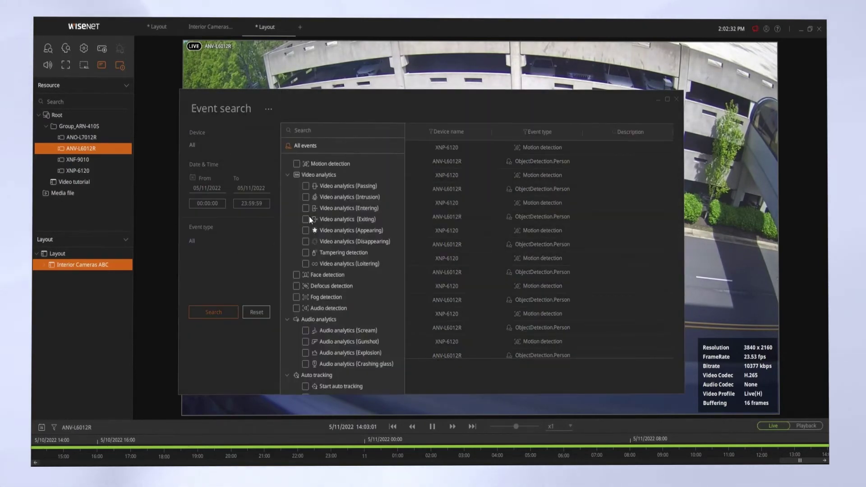
pyautogui.click(296, 164)
pyautogui.click(225, 308)
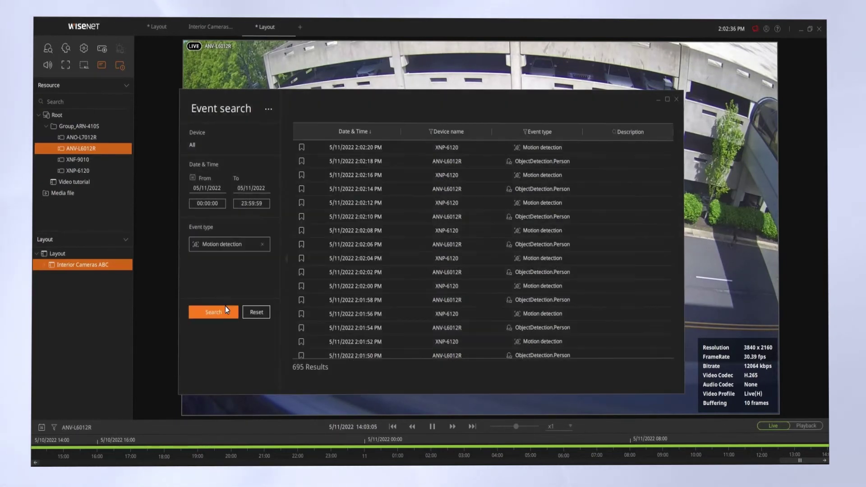
pyautogui.click(220, 310)
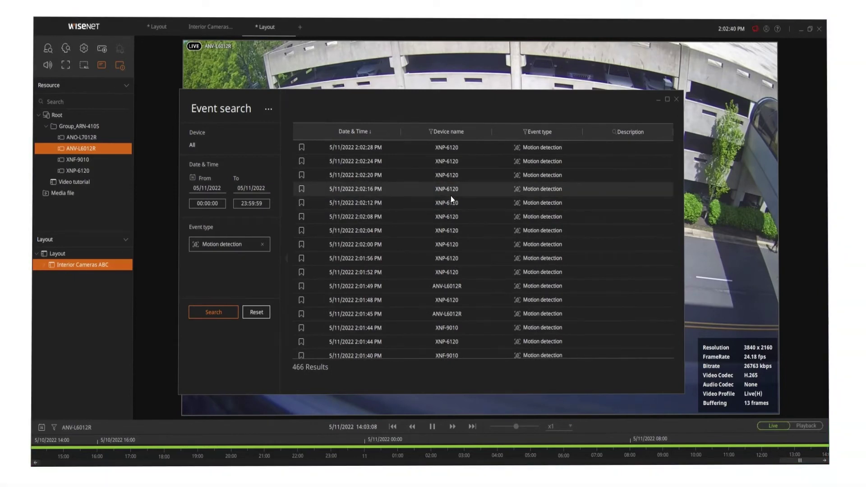
pyautogui.click(451, 196)
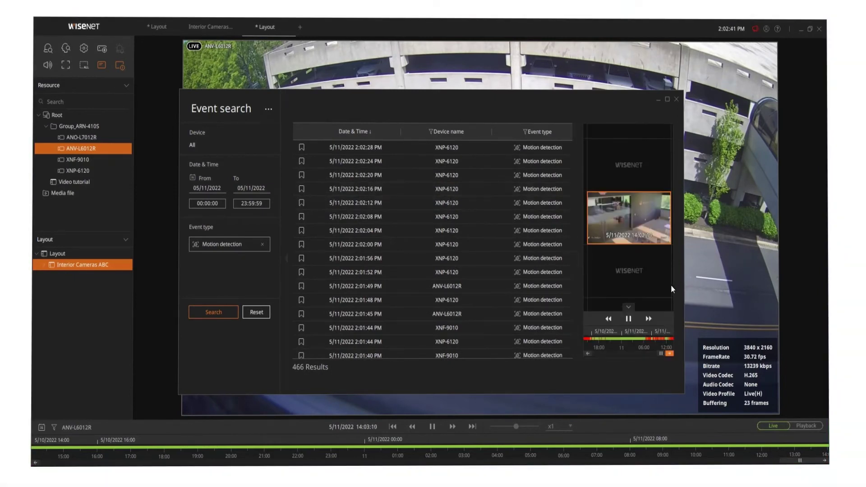
pyautogui.moveTo(638, 339); pyautogui.dragTo(647, 339)
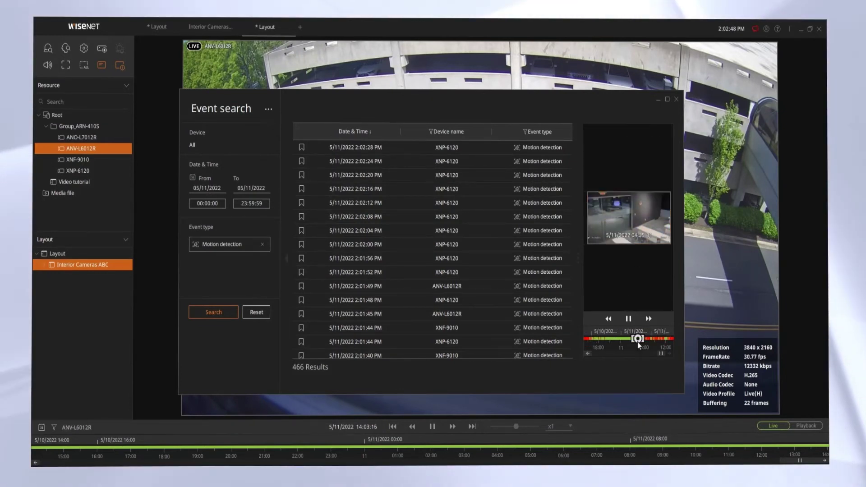
# Close event search and switch the ANV-L6012R view to recorded playback
pyautogui.click(676, 100)
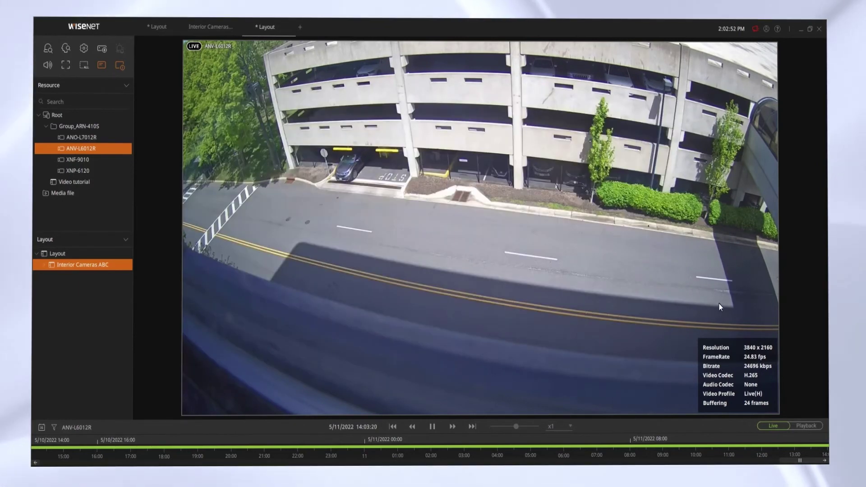
pyautogui.click(719, 305)
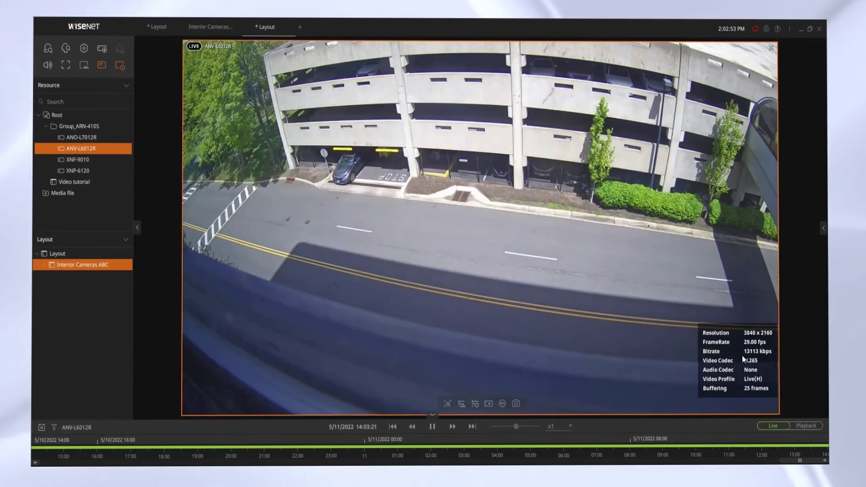
pyautogui.click(799, 427)
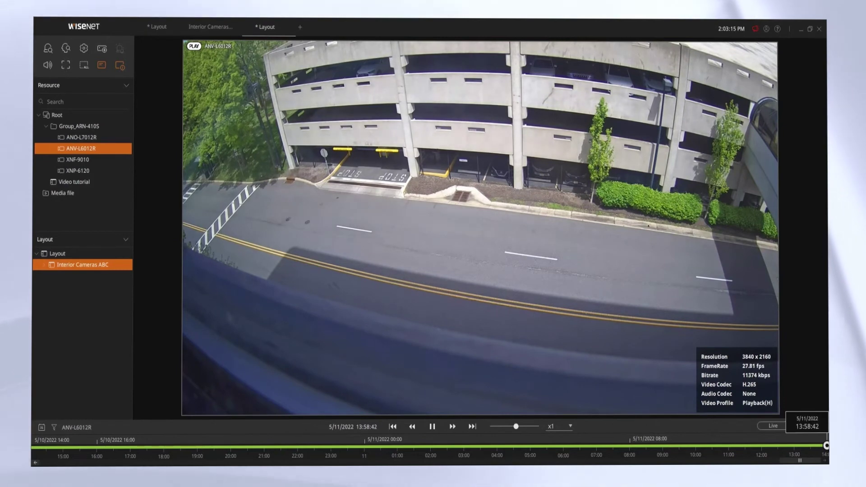
# Seek the timeline to 09:57:58 on 5/11/2022, where the red car passes
pyautogui.moveTo(826, 445); pyautogui.dragTo(583, 443)
pyautogui.click(583, 443)
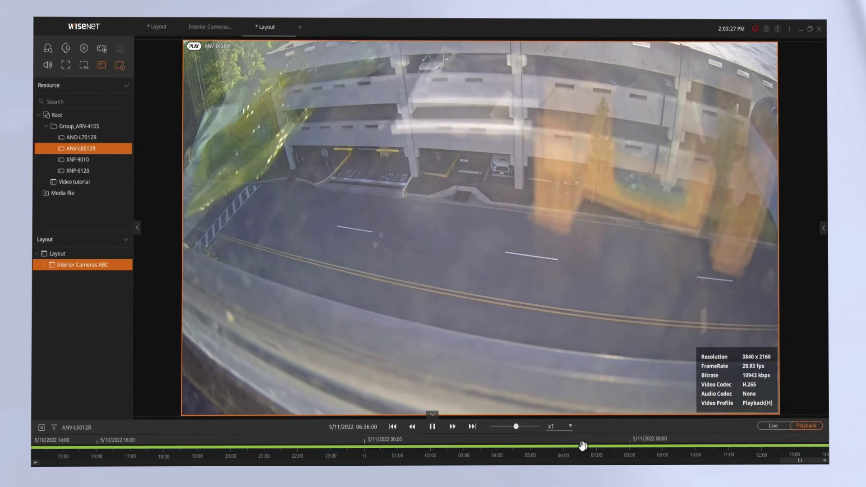
pyautogui.moveTo(583, 446); pyautogui.dragTo(701, 446)
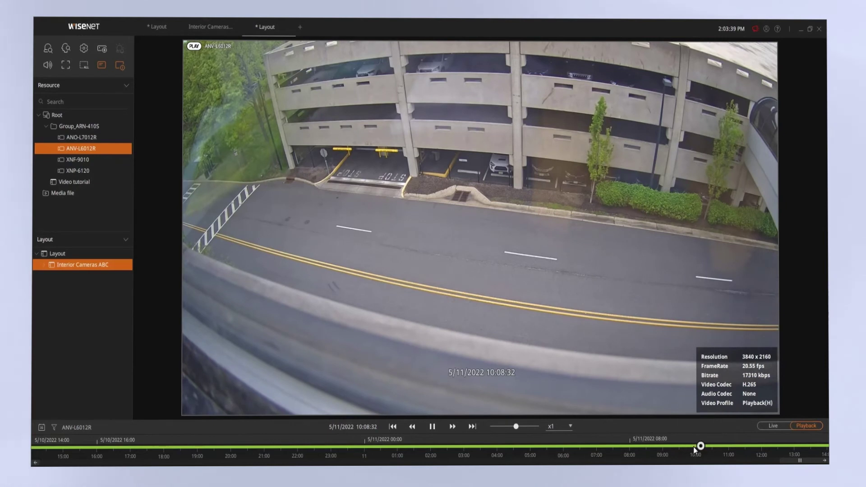
pyautogui.click(695, 445)
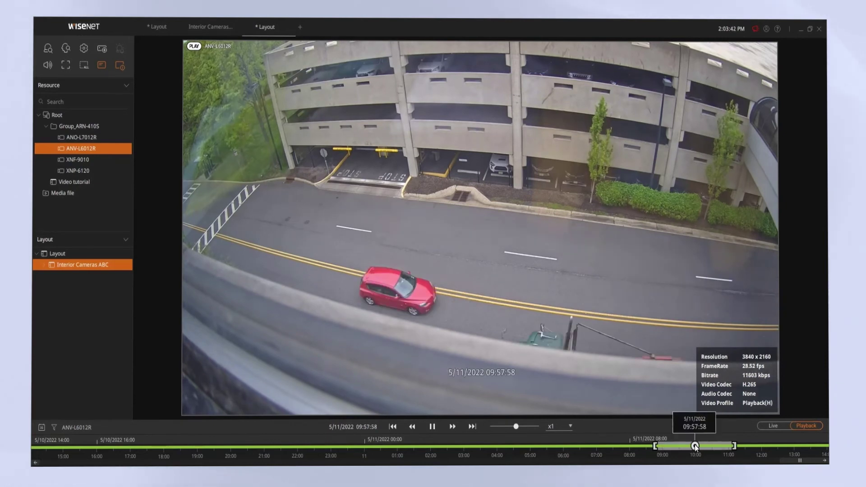
# Pause and bookmark 08:45:58–11:09:58 on 05/11/2022 with description 'Red Car ABC'
pyautogui.press('space')
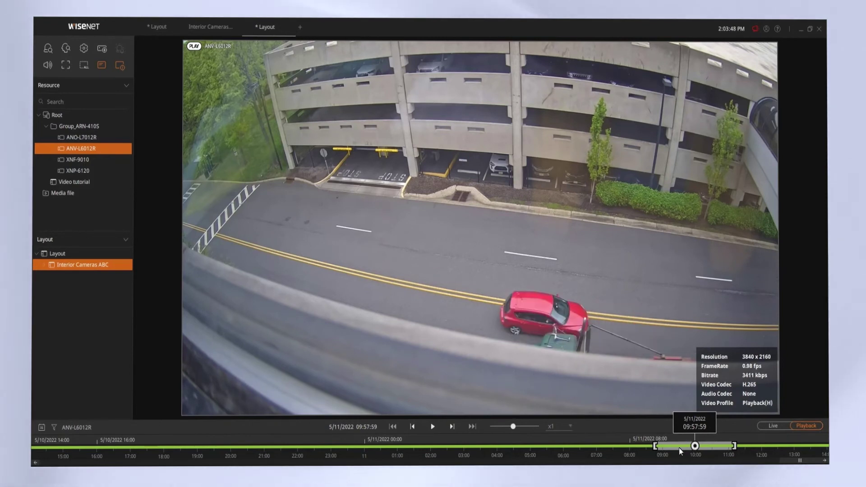
pyautogui.rightClick(666, 446)
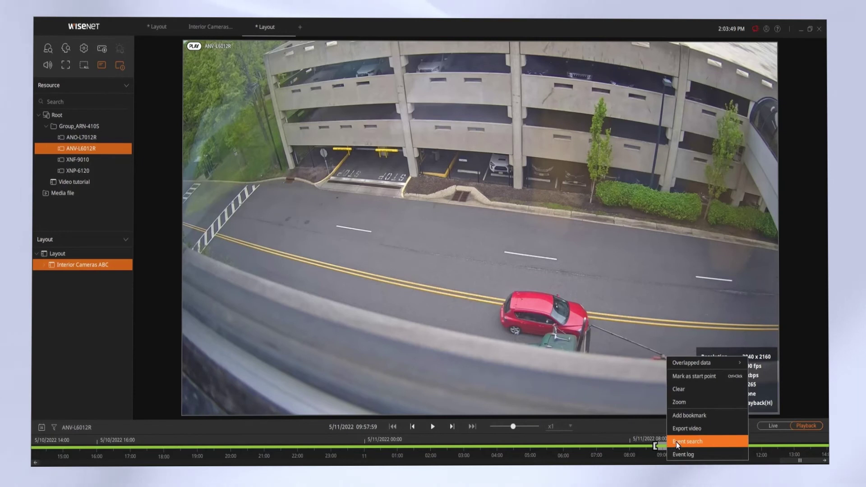
pyautogui.click(692, 412)
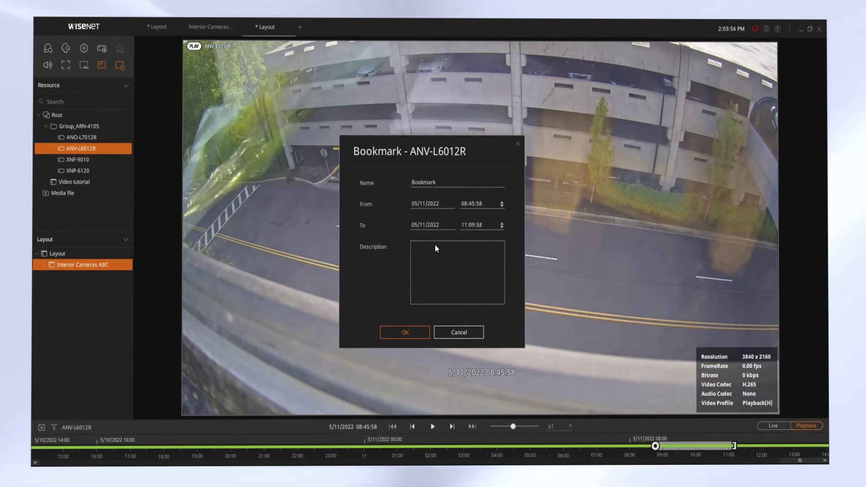
pyautogui.click(437, 263)
pyautogui.write('Red Car ABC')
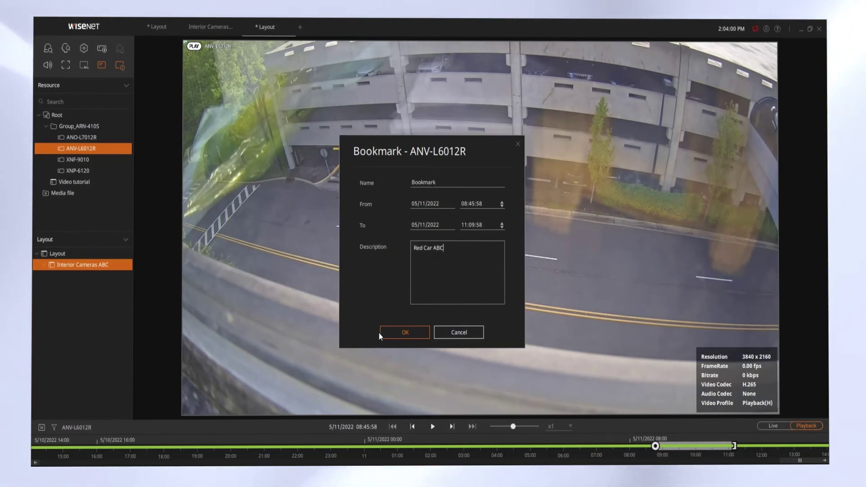
pyautogui.click(392, 334)
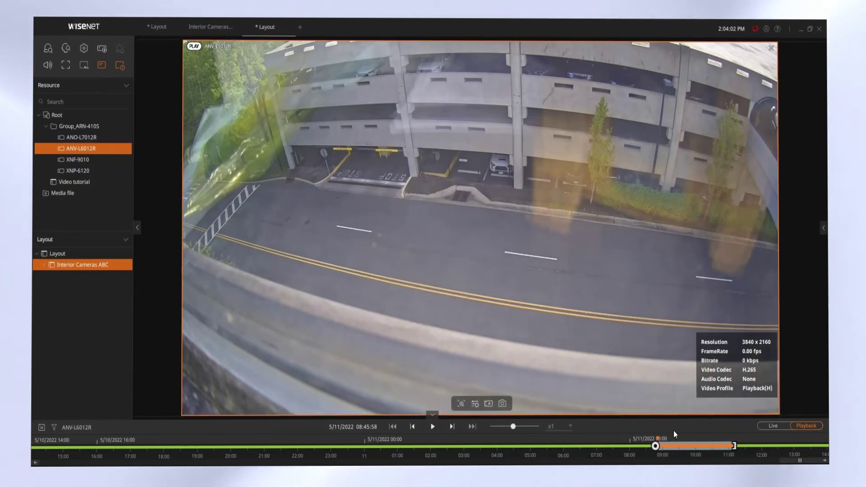
# Start a single-channel export of the bookmarked clip after entering the admin password
pyautogui.rightClick(690, 446)
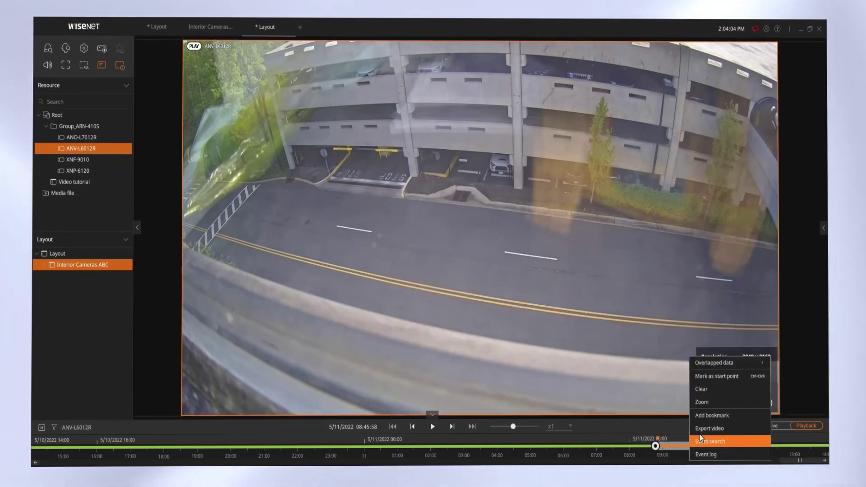
pyautogui.click(703, 429)
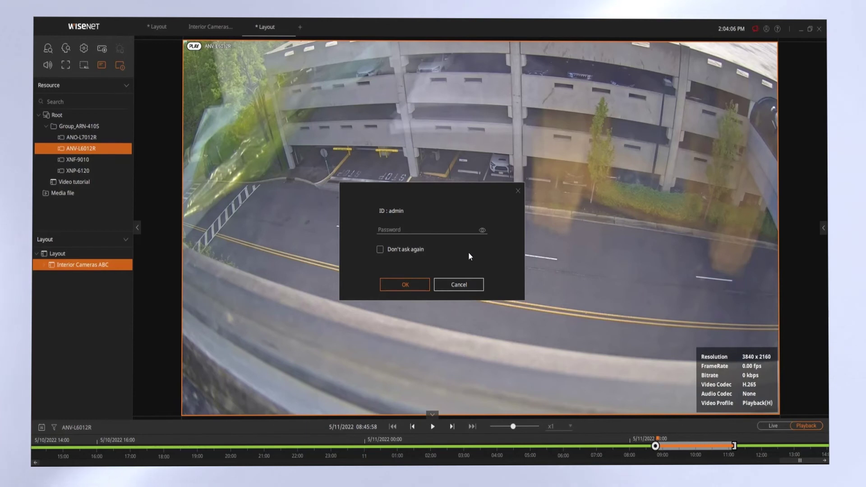
pyautogui.click(443, 230)
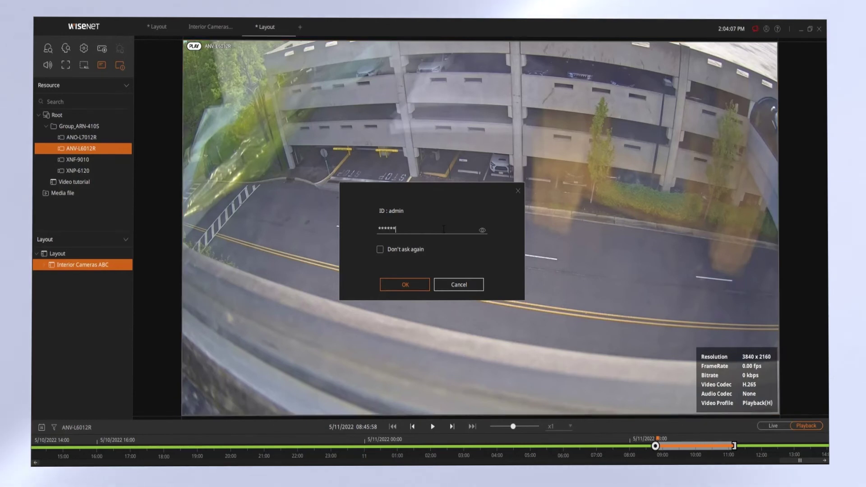
pyautogui.press('Return')
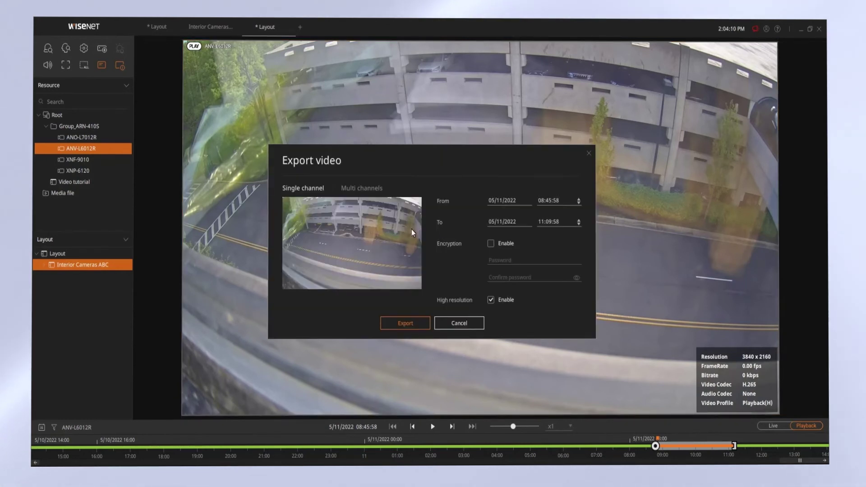
pyautogui.click(367, 189)
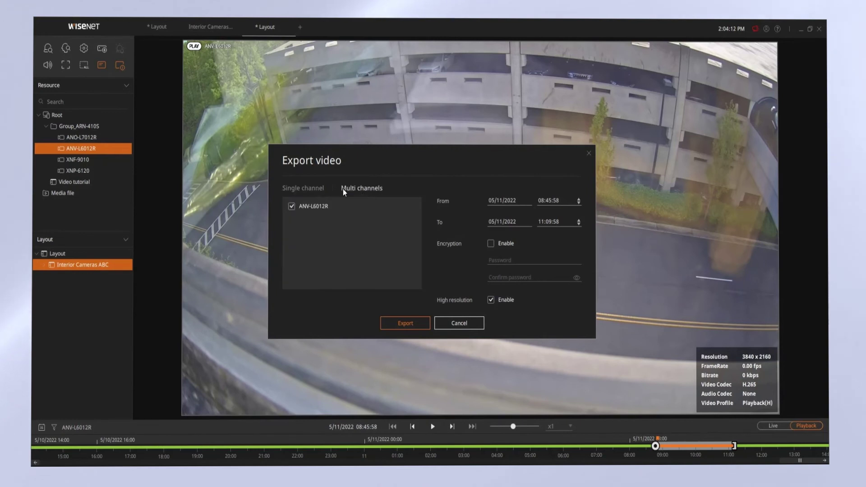
pyautogui.click(315, 187)
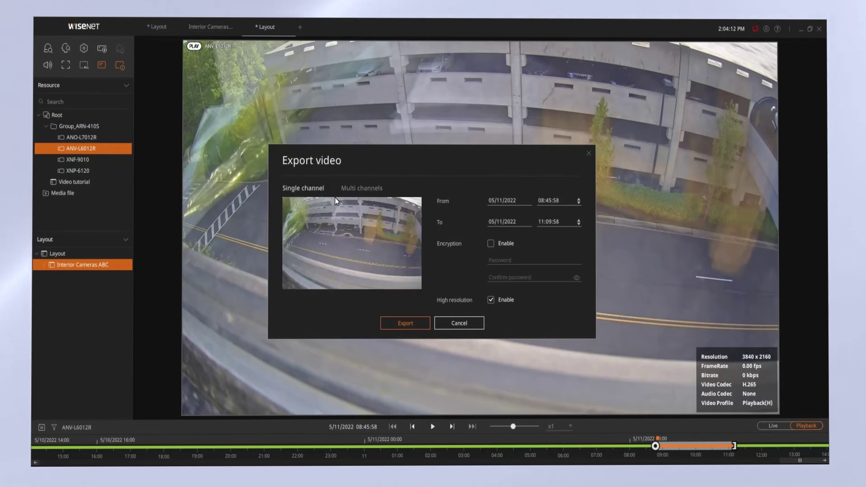
# Enable encryption on the export and enter the encryption password
pyautogui.click(490, 244)
pyautogui.click(501, 260)
pyautogui.write('*********')
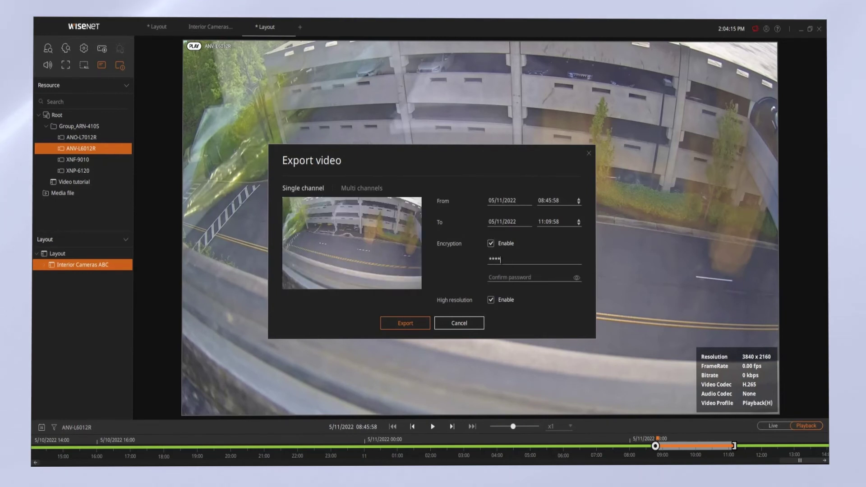
pyautogui.write('*')
pyautogui.press('Tab')
pyautogui.write('**********')
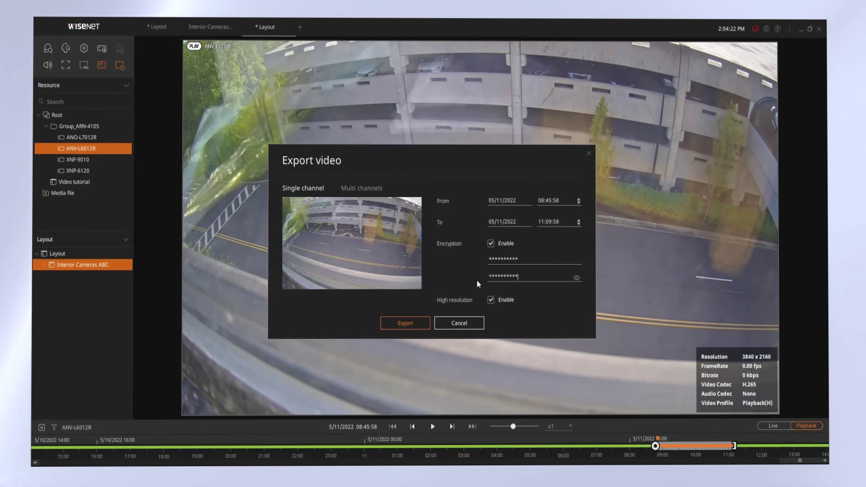
# Set the export range to 08:50:00–09:00:00 and proceed to the save-location dialog
pyautogui.click(542, 222)
pyautogui.write('9')
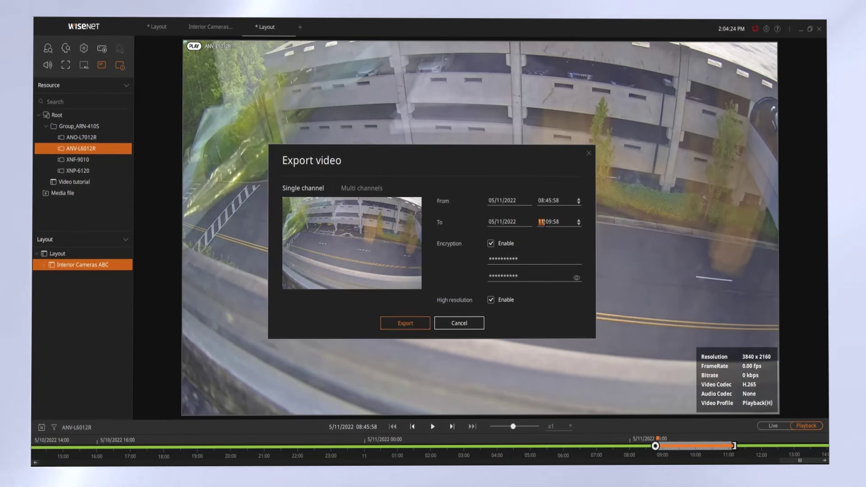
pyautogui.write('23')
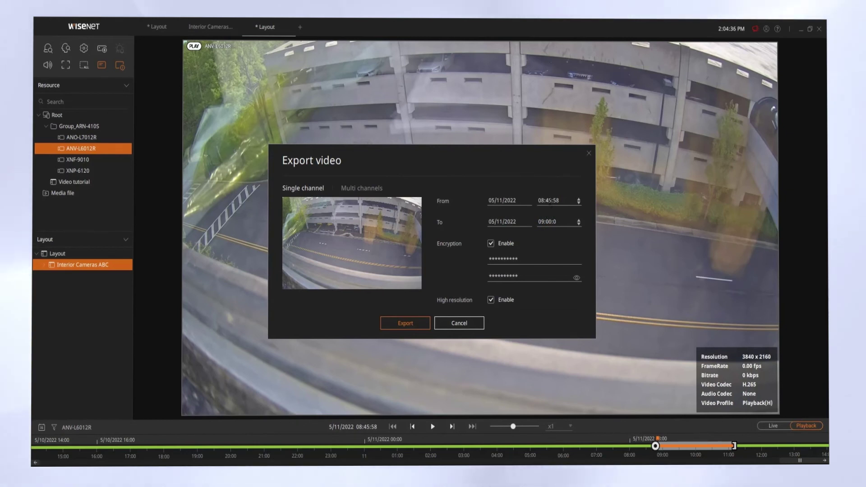
pyautogui.write('0')
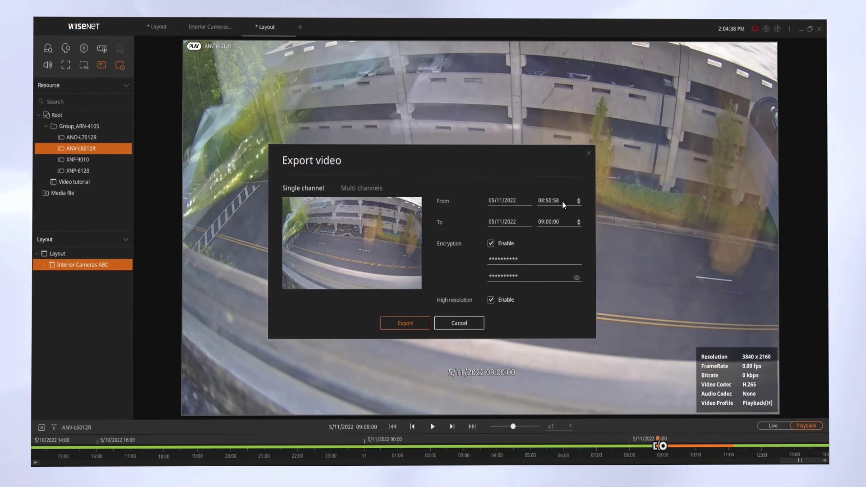
pyautogui.click(562, 202)
pyautogui.write('00')
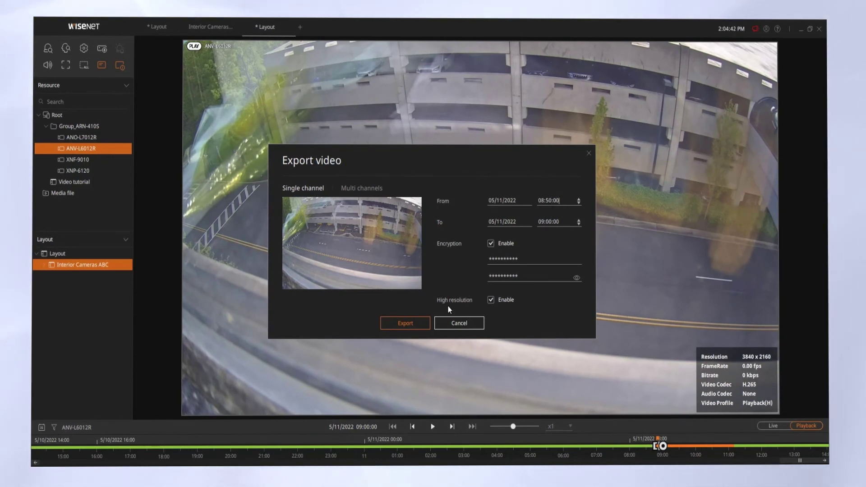
pyautogui.click(405, 323)
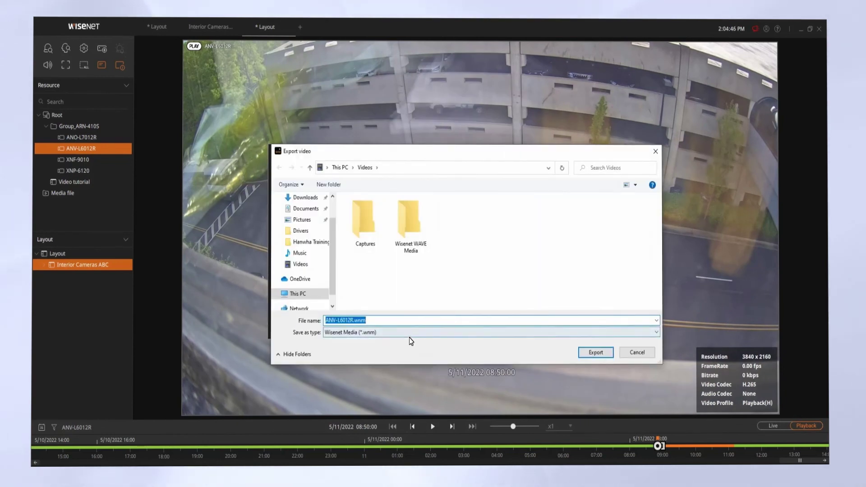
# Export the clip to Videos as ANV-L6012R.wnm in Wisenet Media format, then close the progress window
pyautogui.click(409, 335)
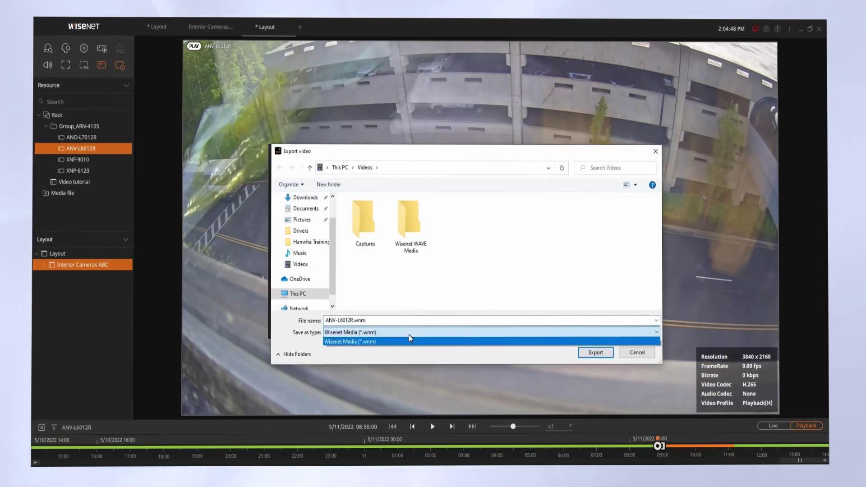
pyautogui.click(409, 335)
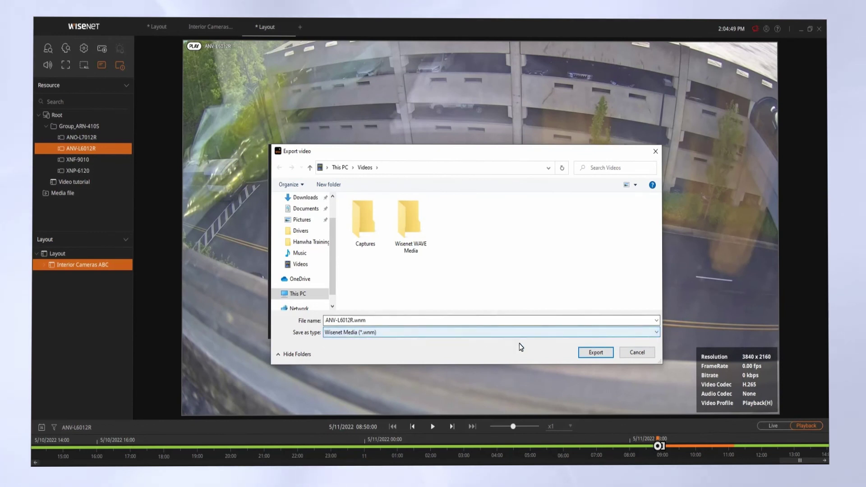
pyautogui.click(592, 353)
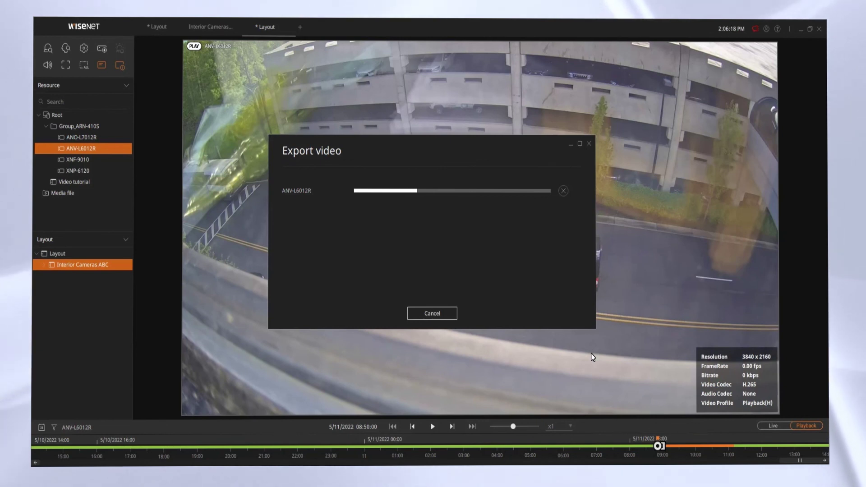
pyautogui.click(425, 312)
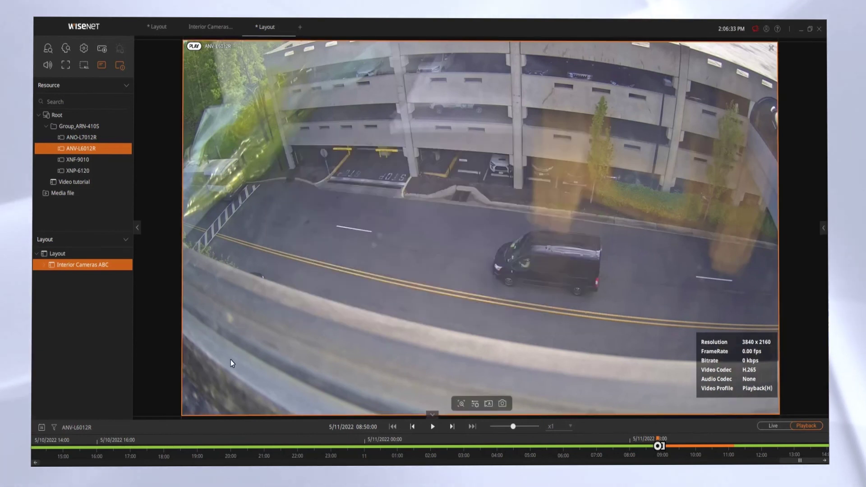
# Switch the timeline to 4/28/2022 via the calendar and show the recording-type filter
pyautogui.click(42, 426)
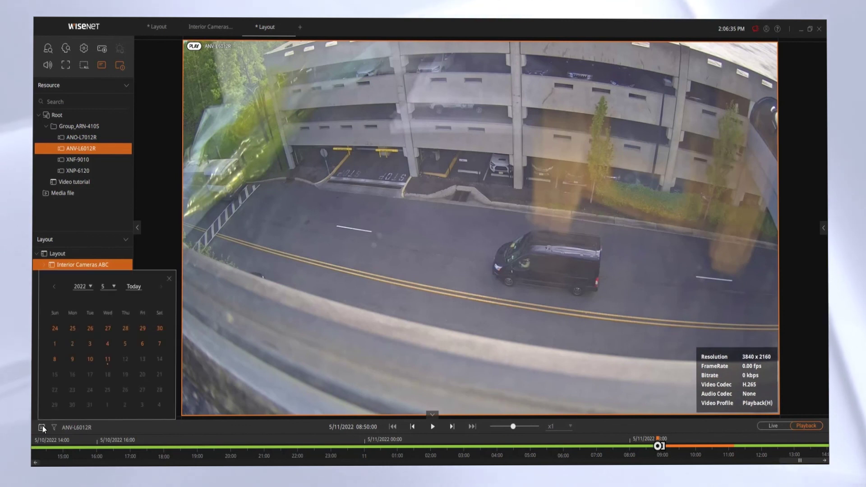
pyautogui.click(54, 286)
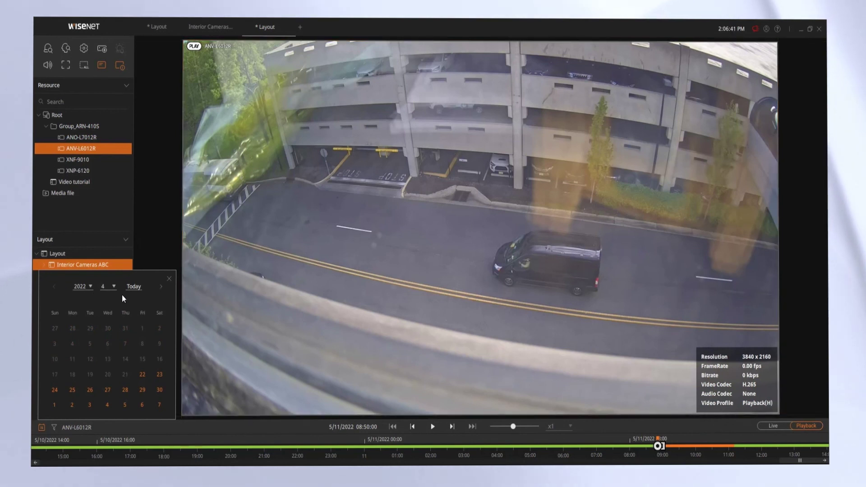
pyautogui.click(128, 386)
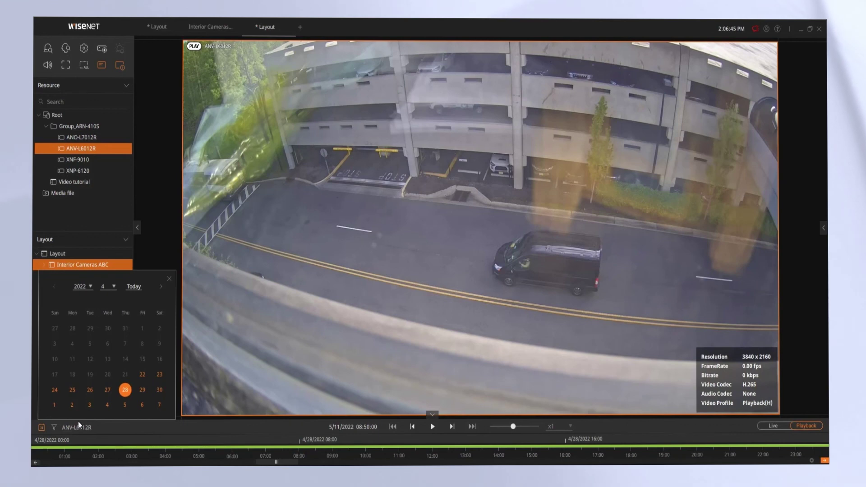
pyautogui.click(53, 429)
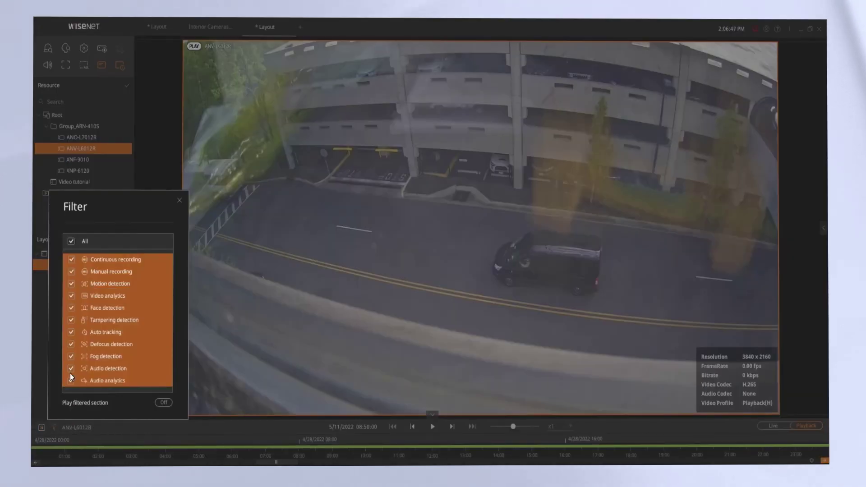